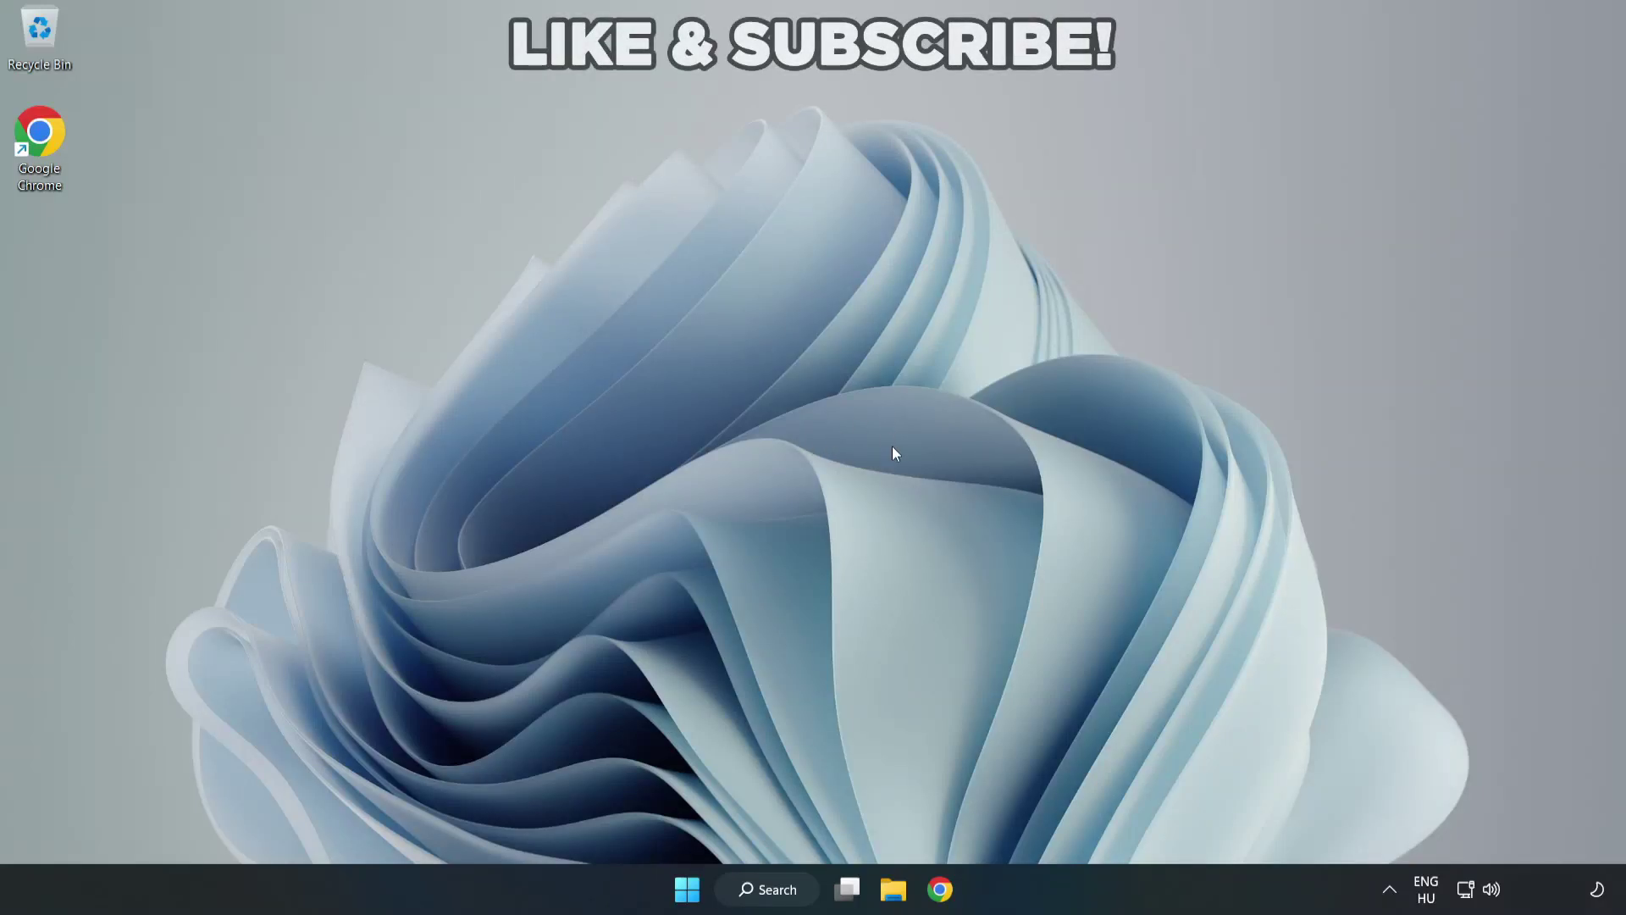
# - Switch the Quick Settings audio output from CABLE Input to Speakers (High Definition Audio Device)
pyautogui.click(1496, 894)
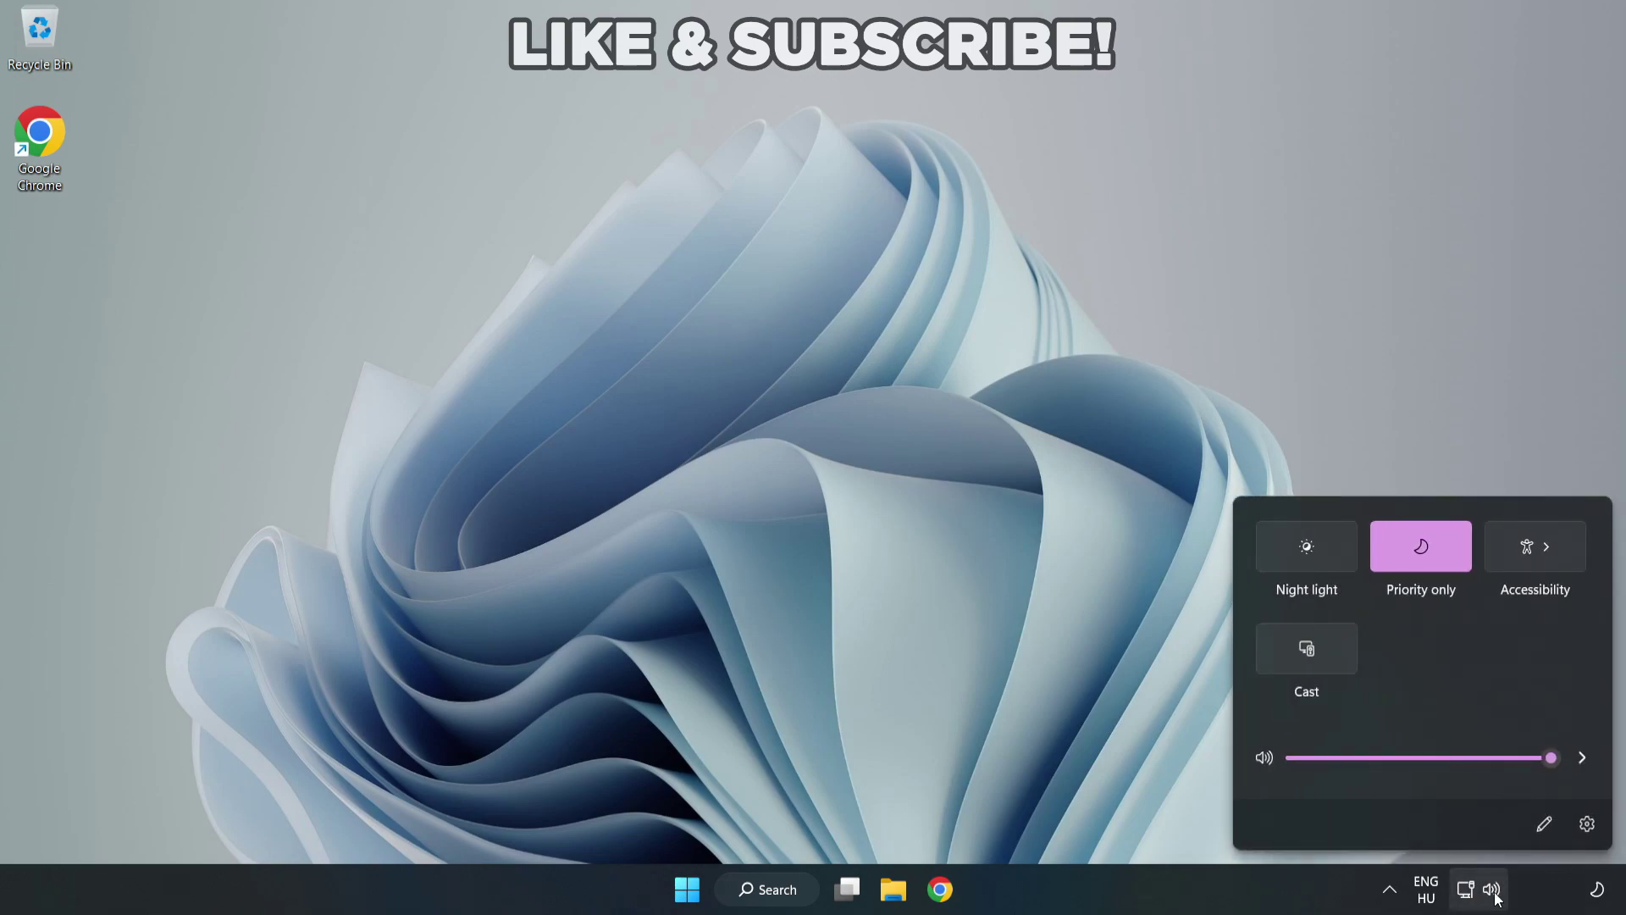
pyautogui.click(1581, 759)
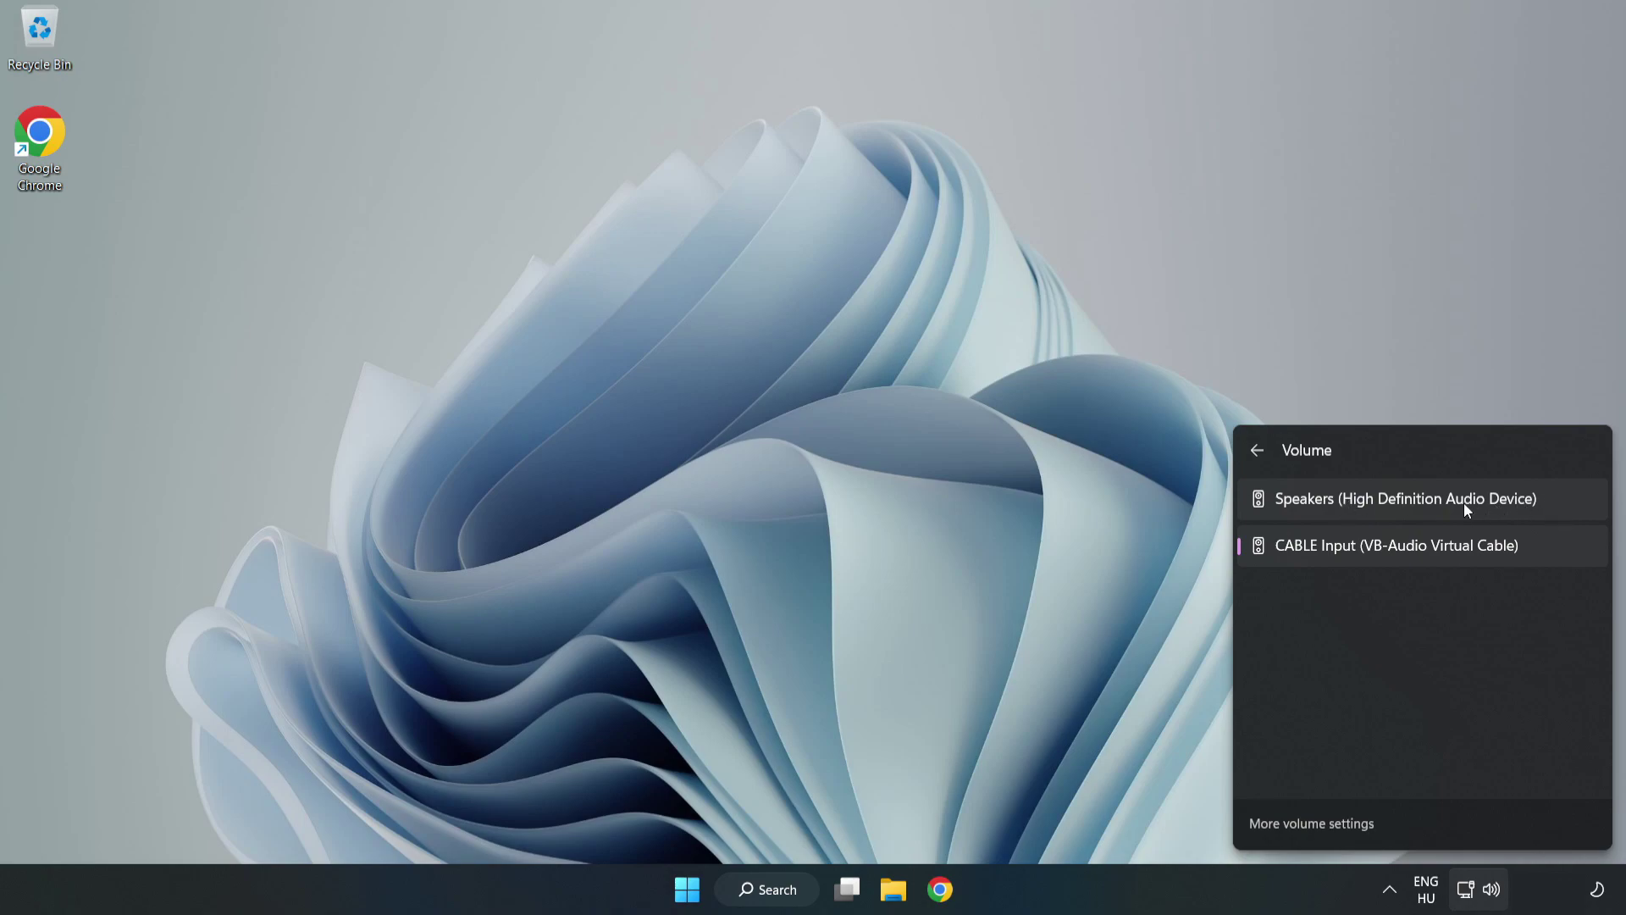
pyautogui.click(1571, 506)
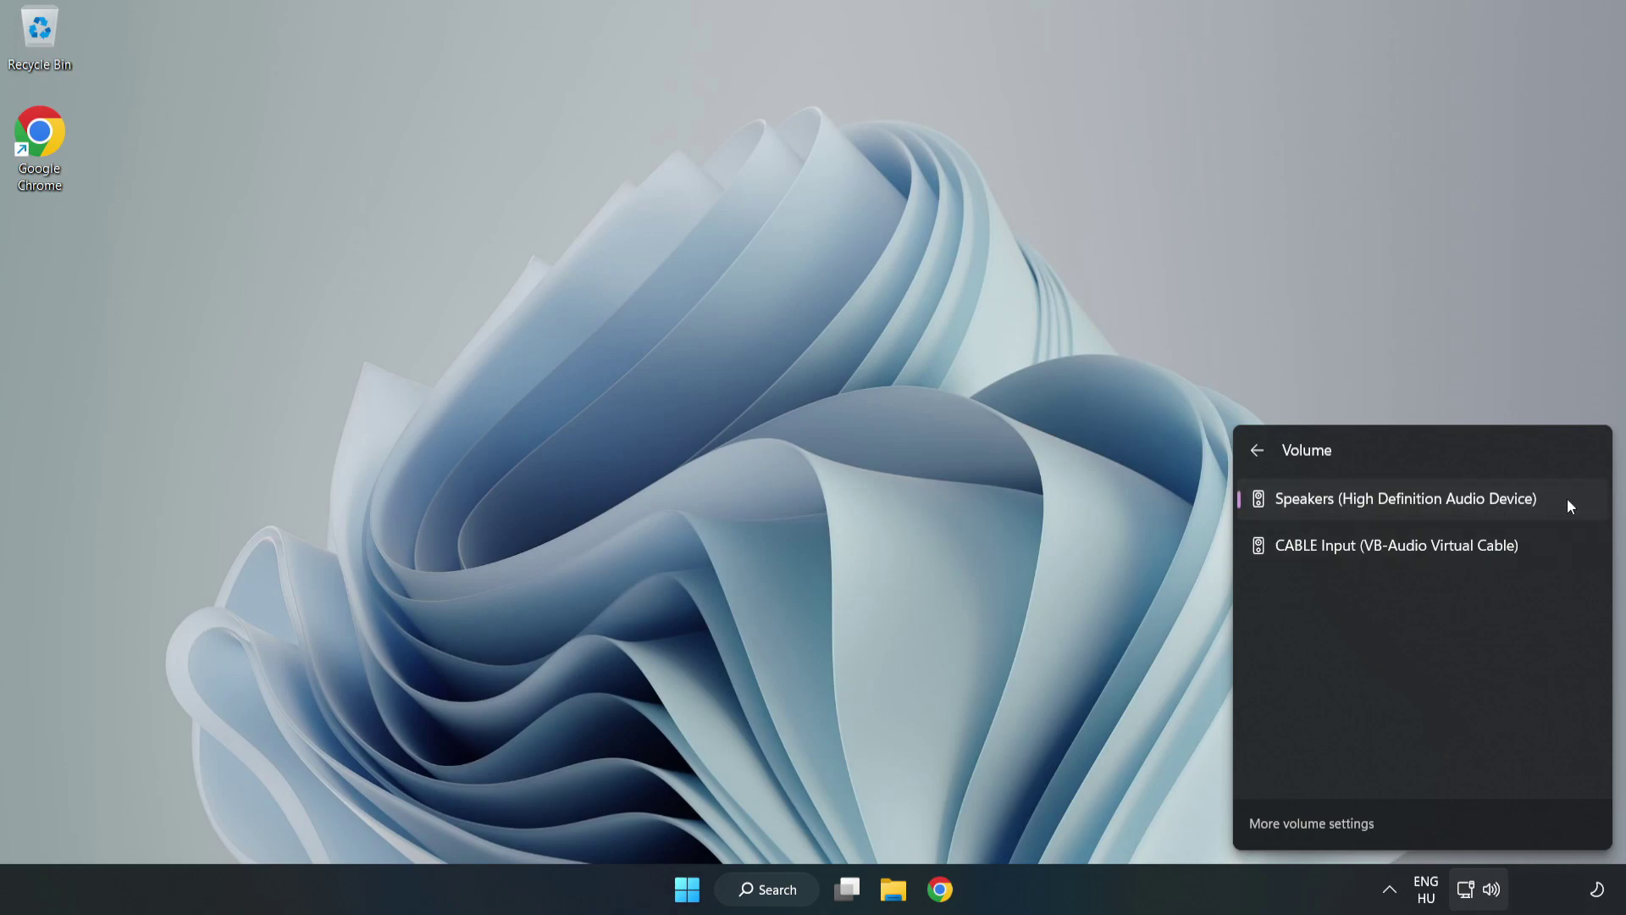
pyautogui.click(789, 435)
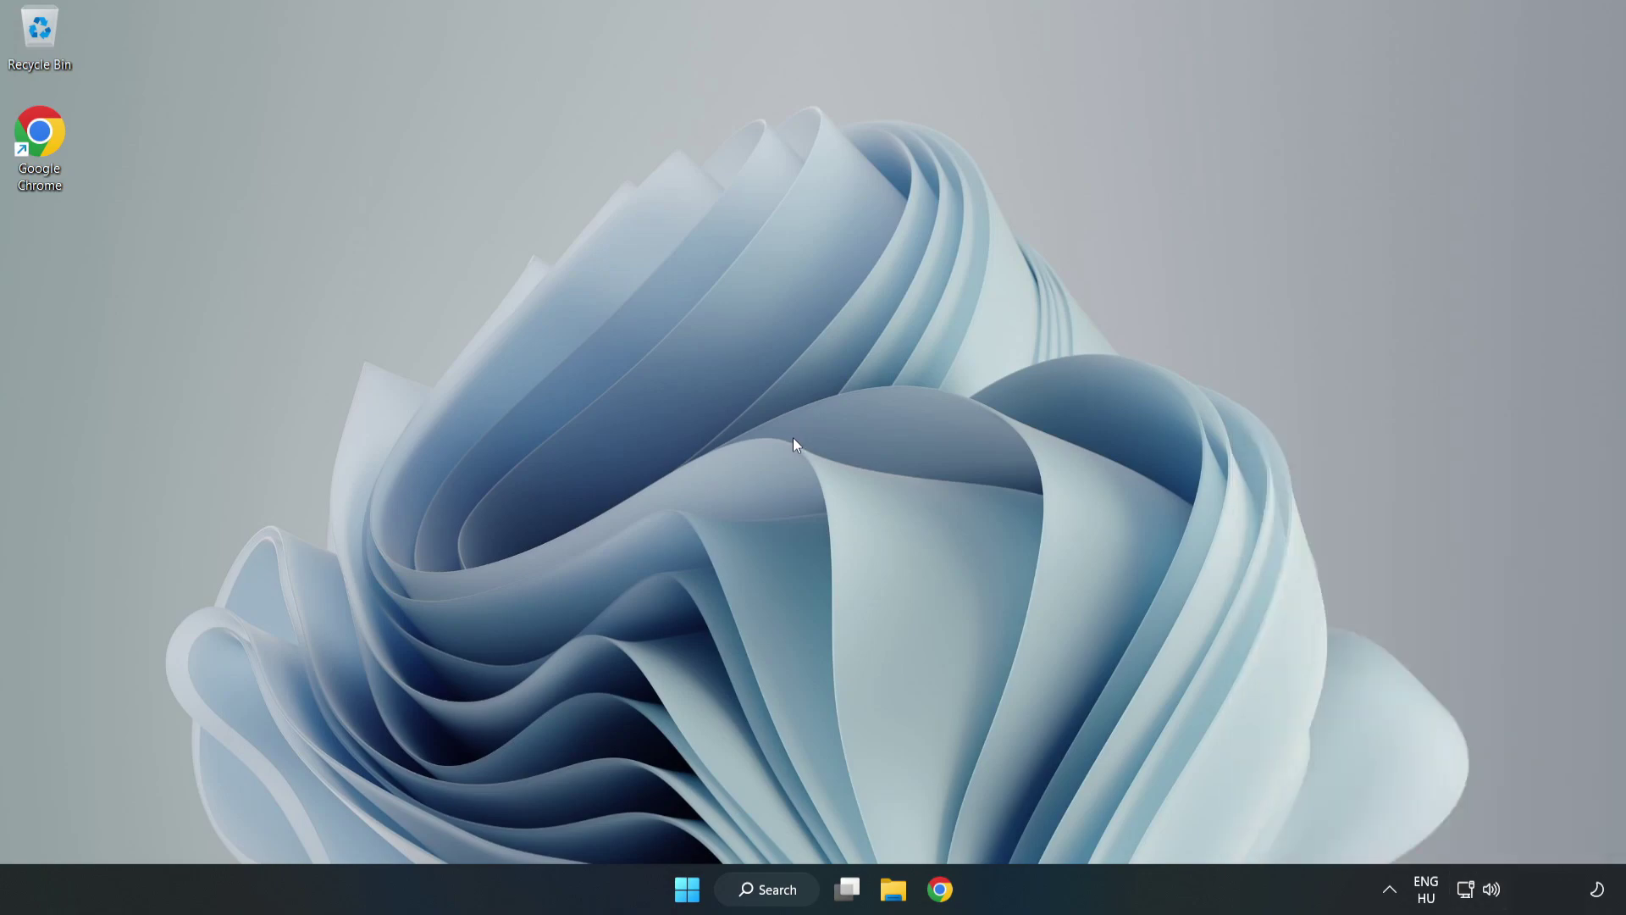
# - Reset sound devices and app volumes in the Volume mixer, then close Settings
pyautogui.rightClick(1492, 889)
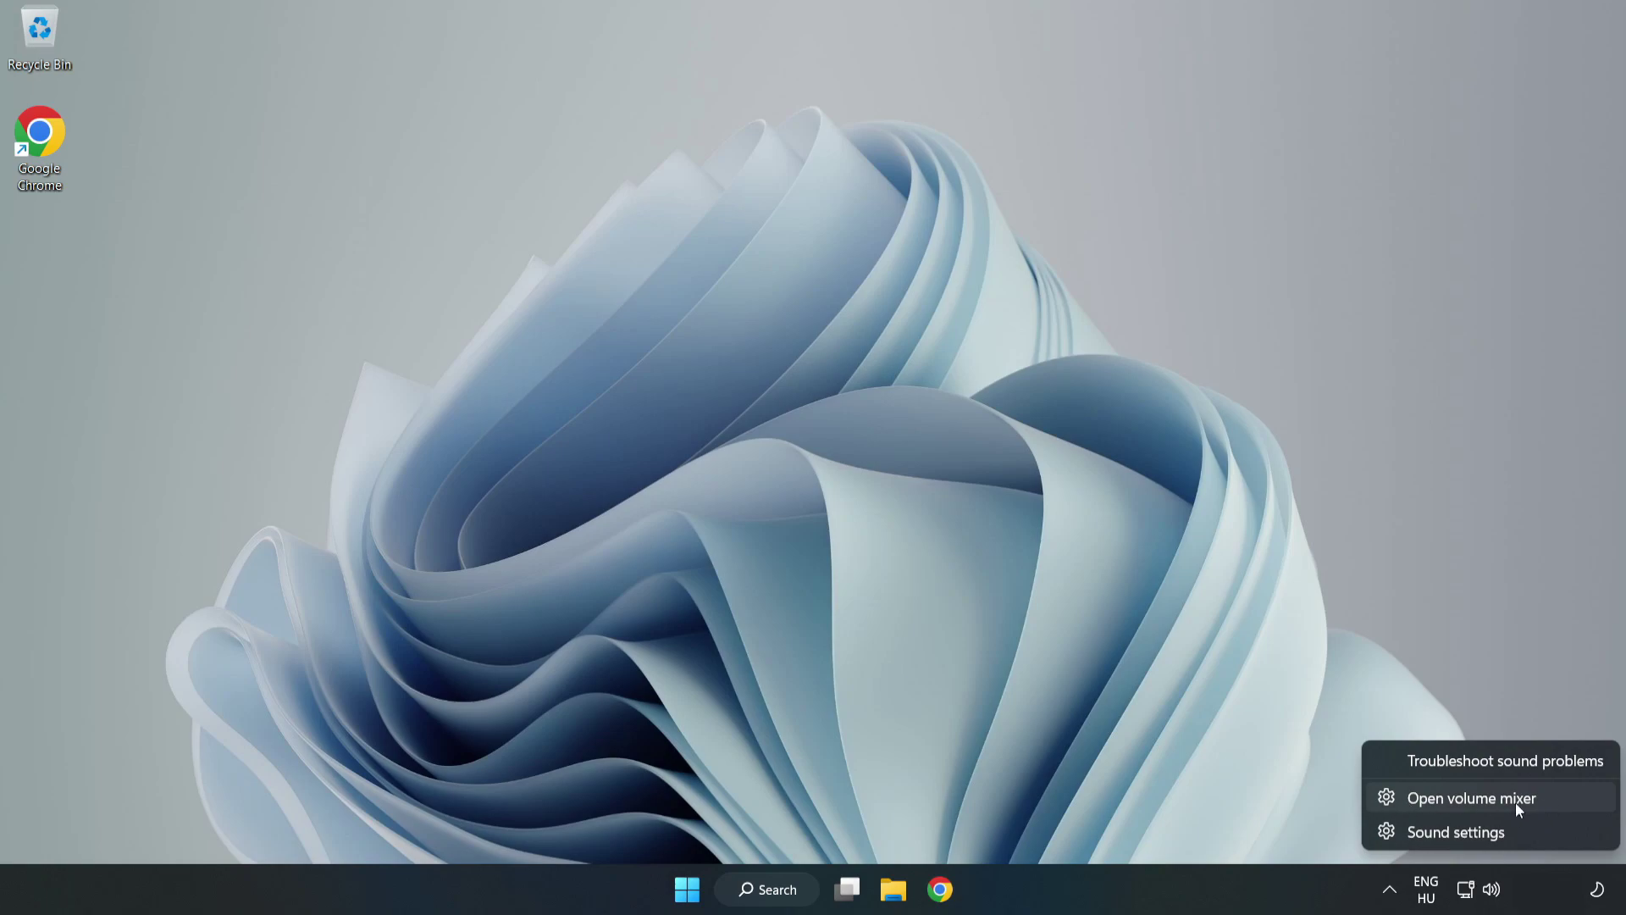
pyautogui.click(1563, 801)
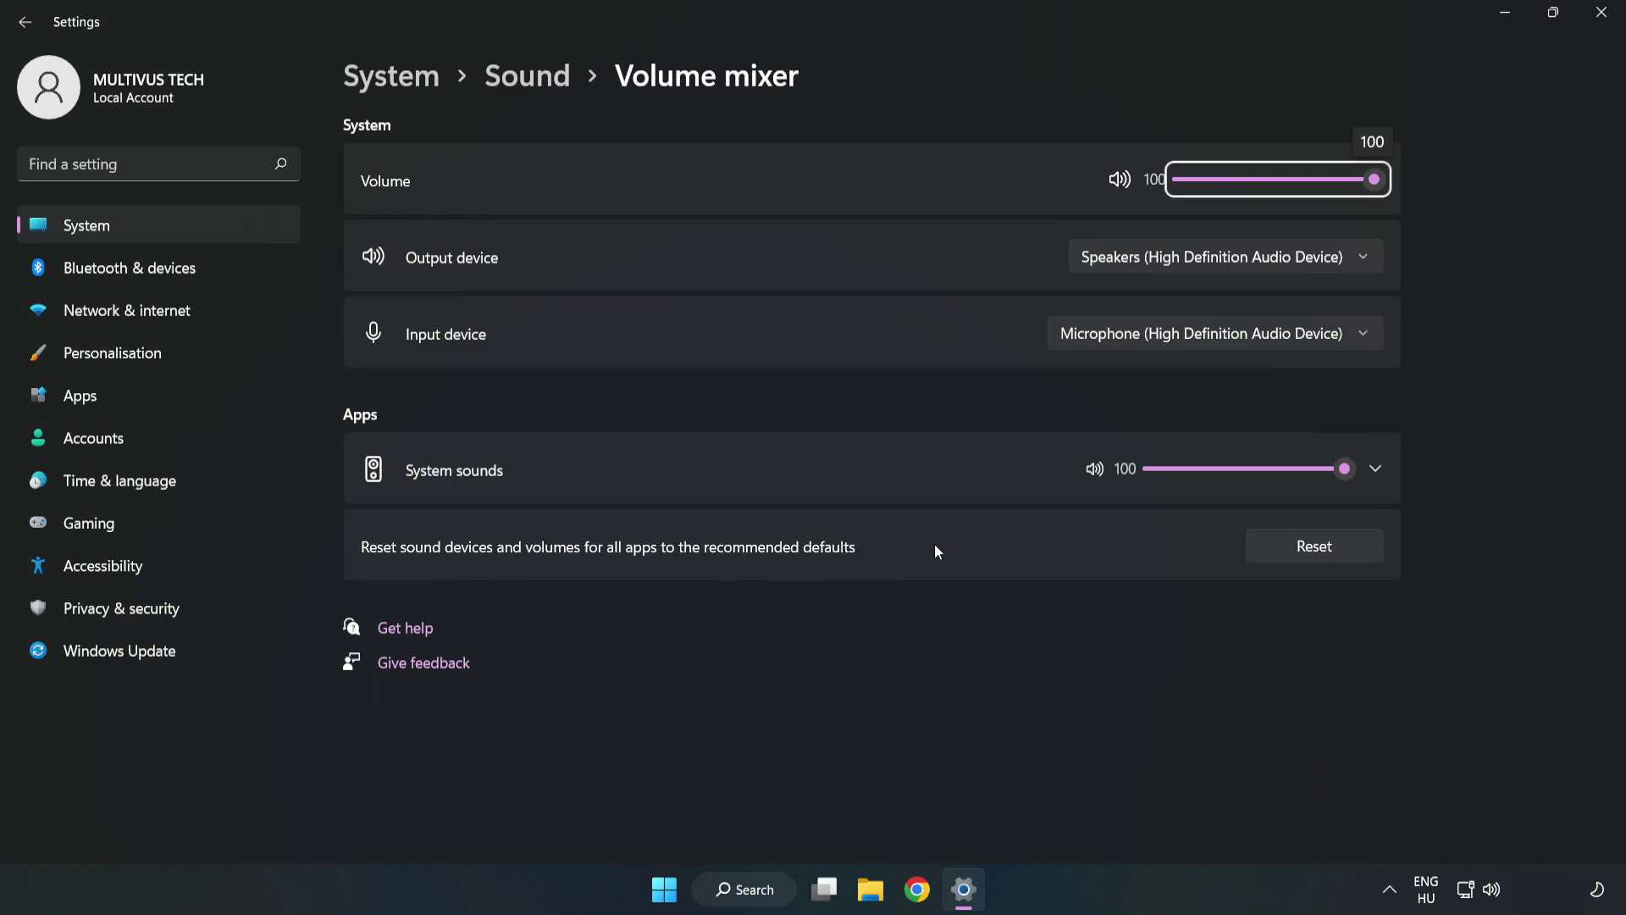
pyautogui.click(1333, 557)
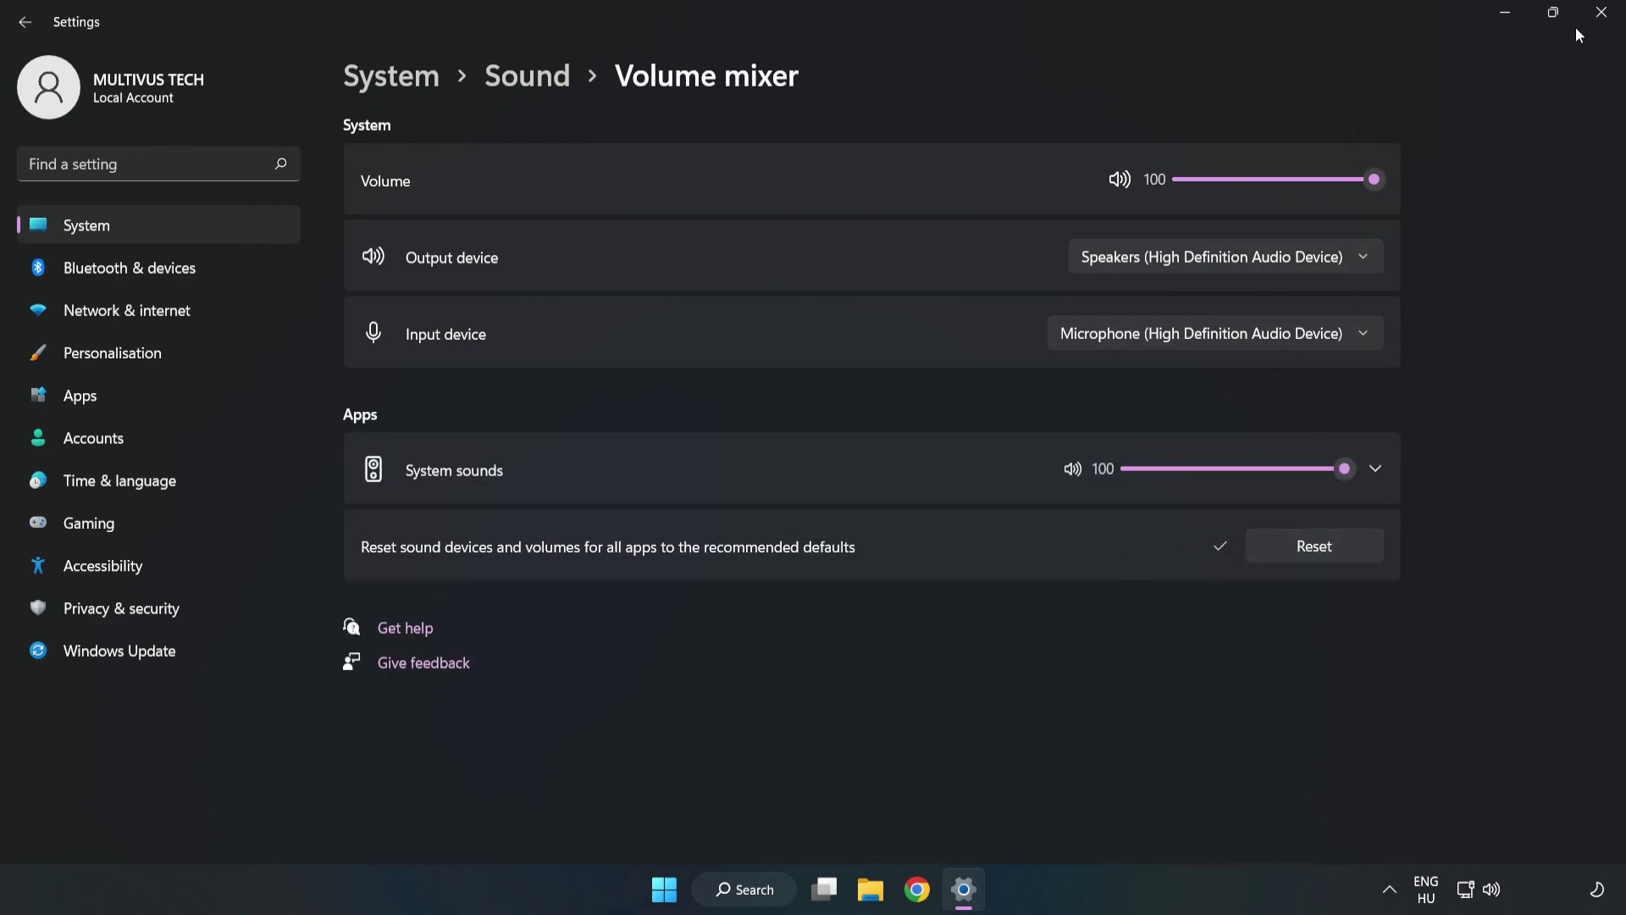
pyautogui.click(1599, 26)
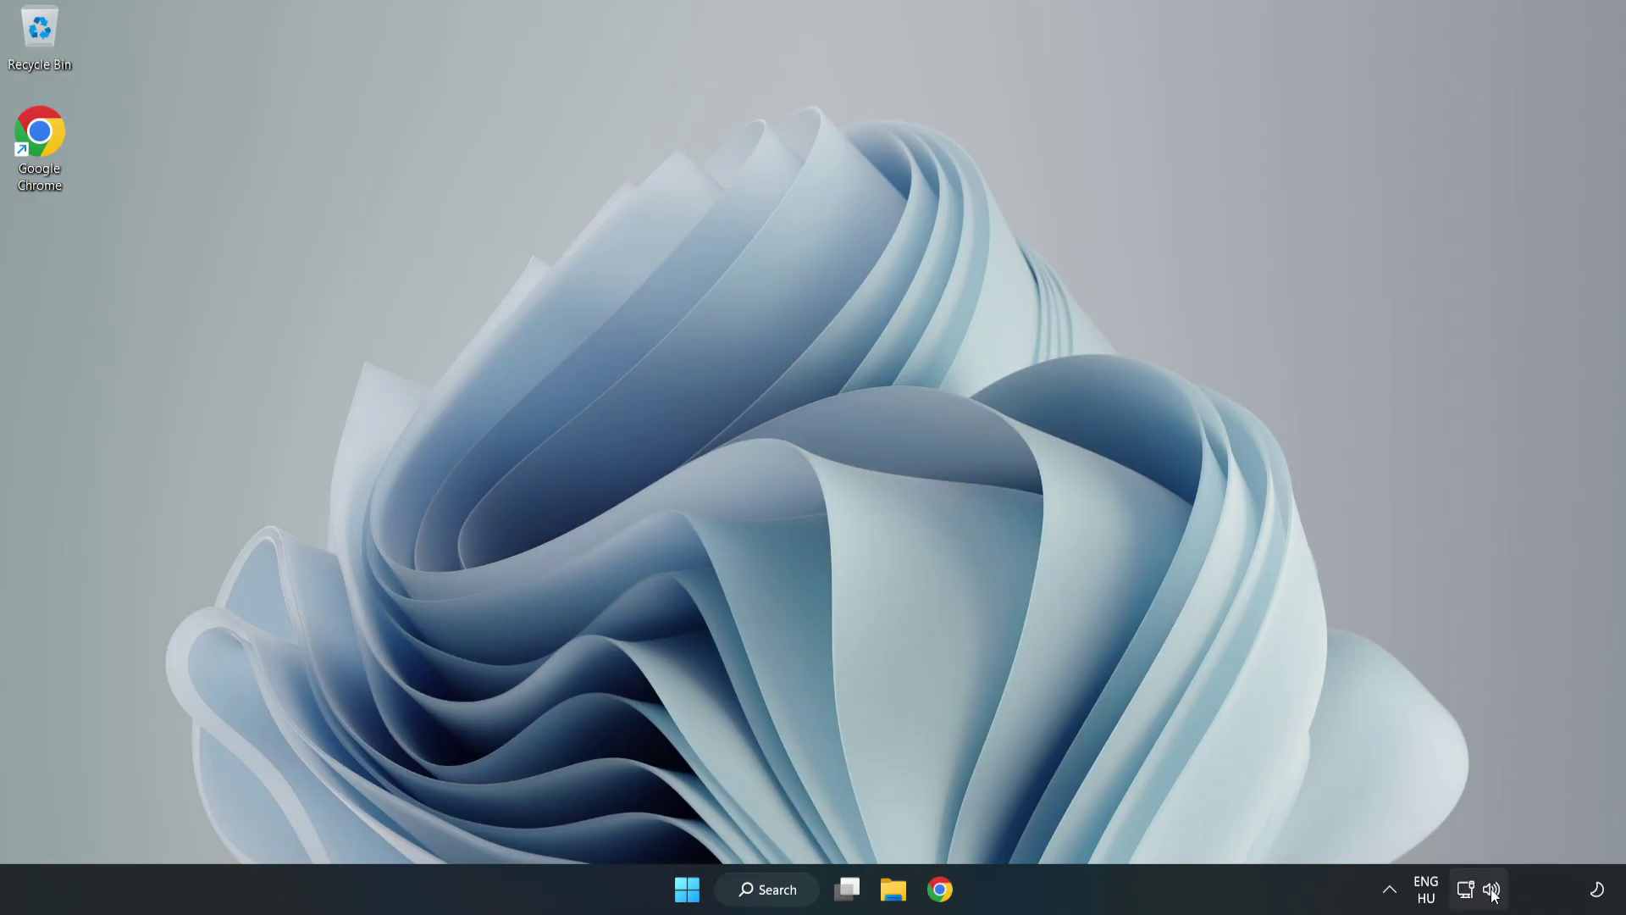
# - Open System › Sound from the tray menu and scroll down to Advanced
pyautogui.rightClick(1493, 891)
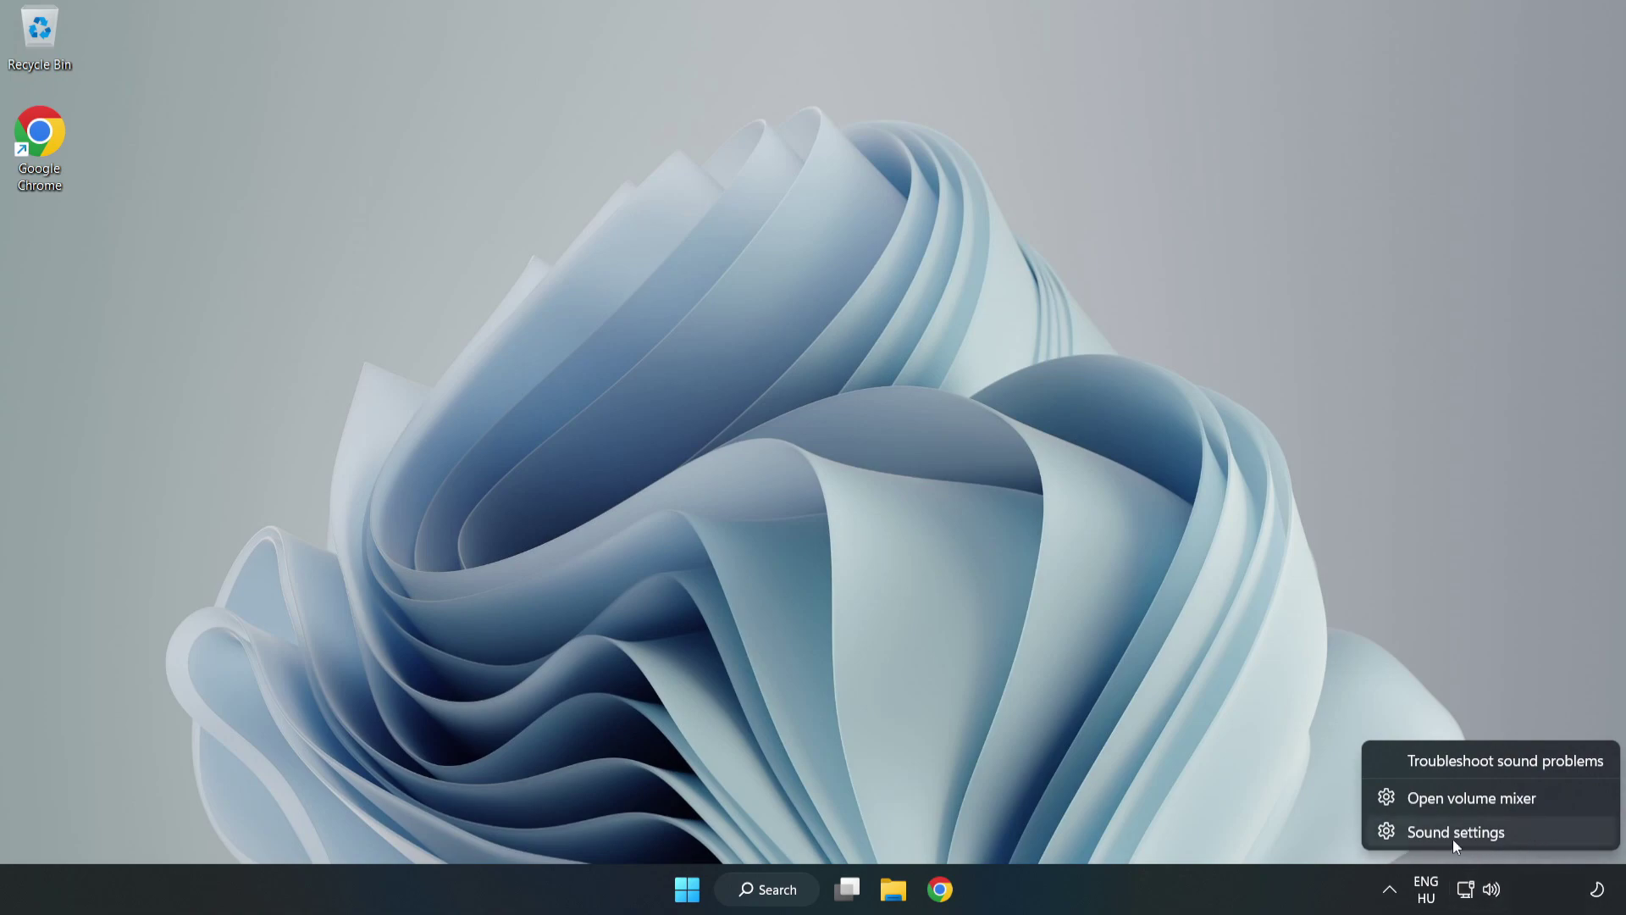
pyautogui.click(1515, 836)
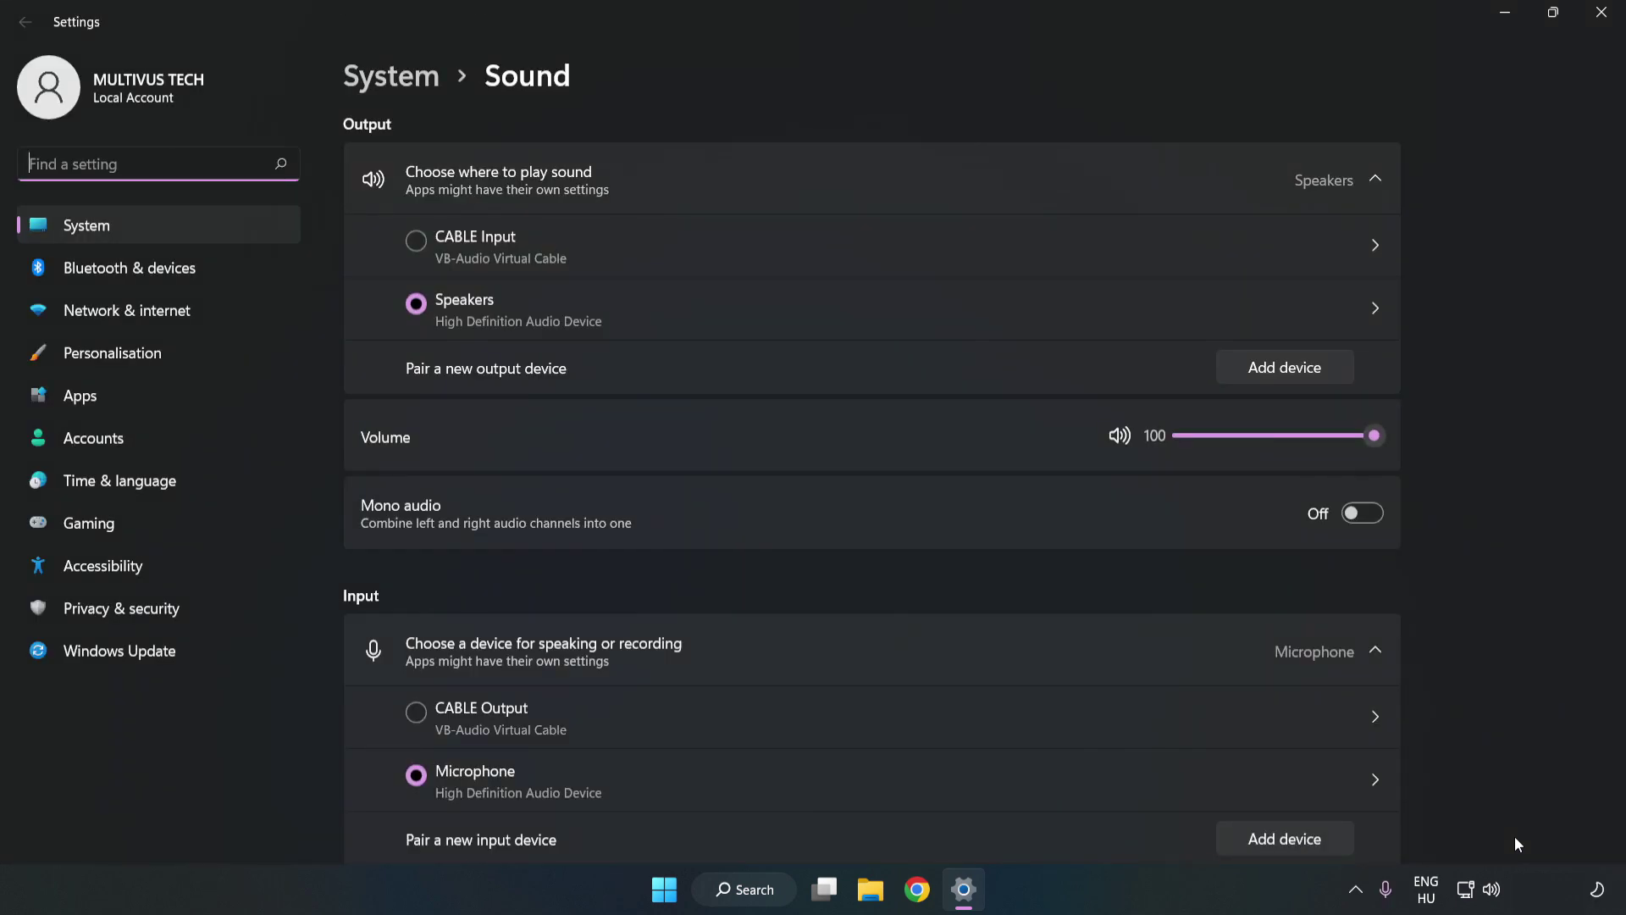
pyautogui.click(1376, 437)
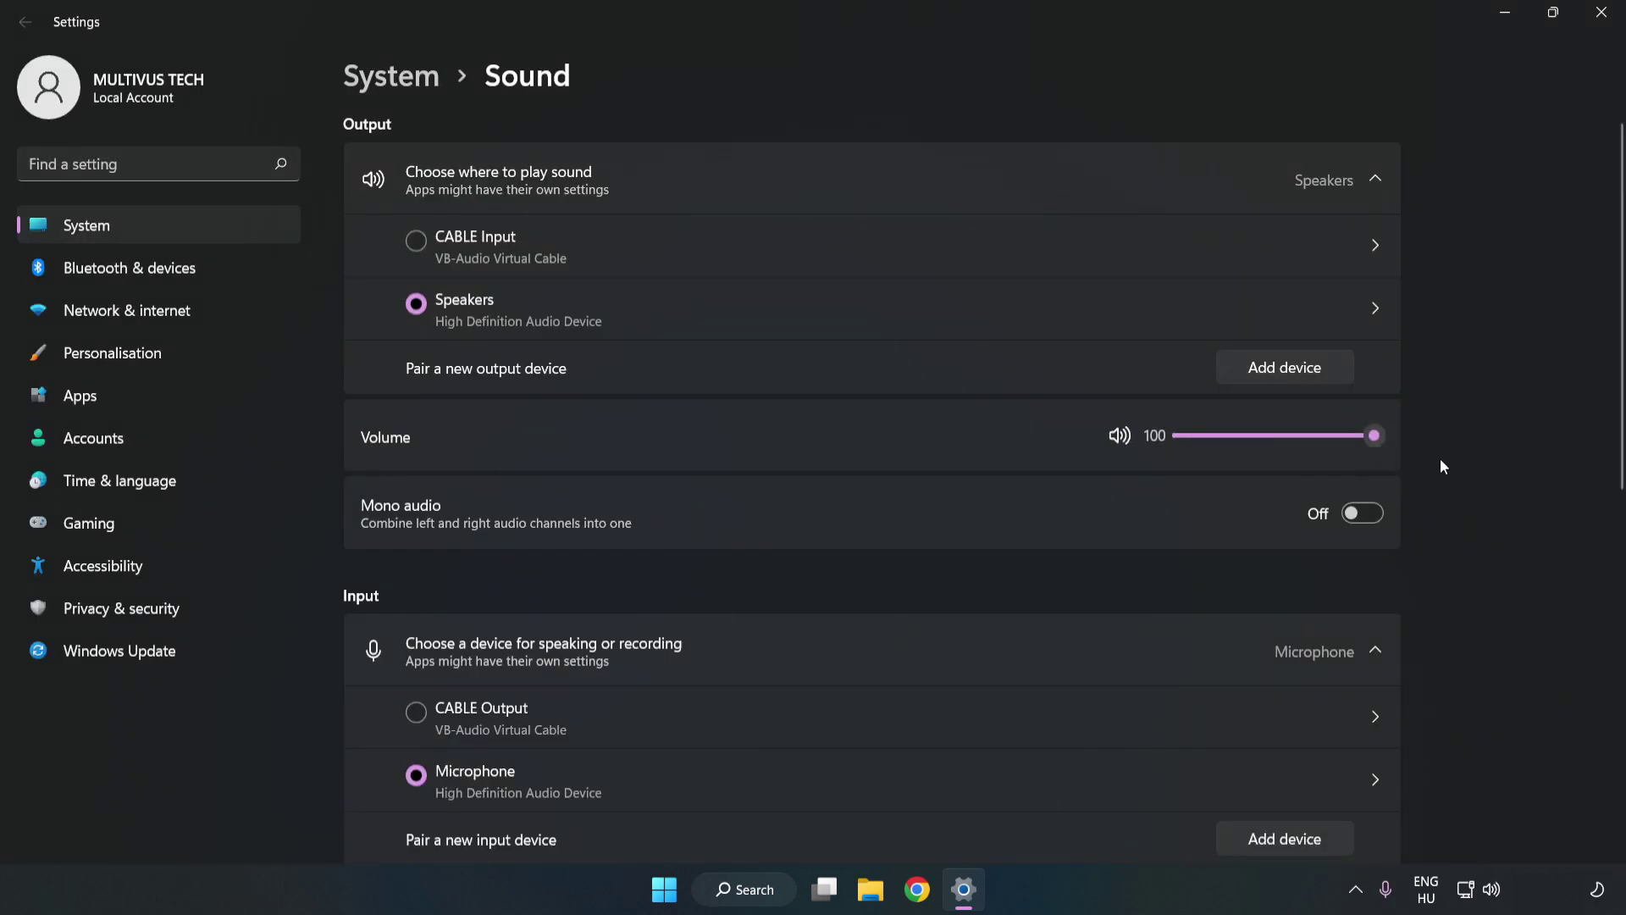
pyautogui.scroll(-3, 1585, 410)
pyautogui.scroll(-3, 1587, 412)
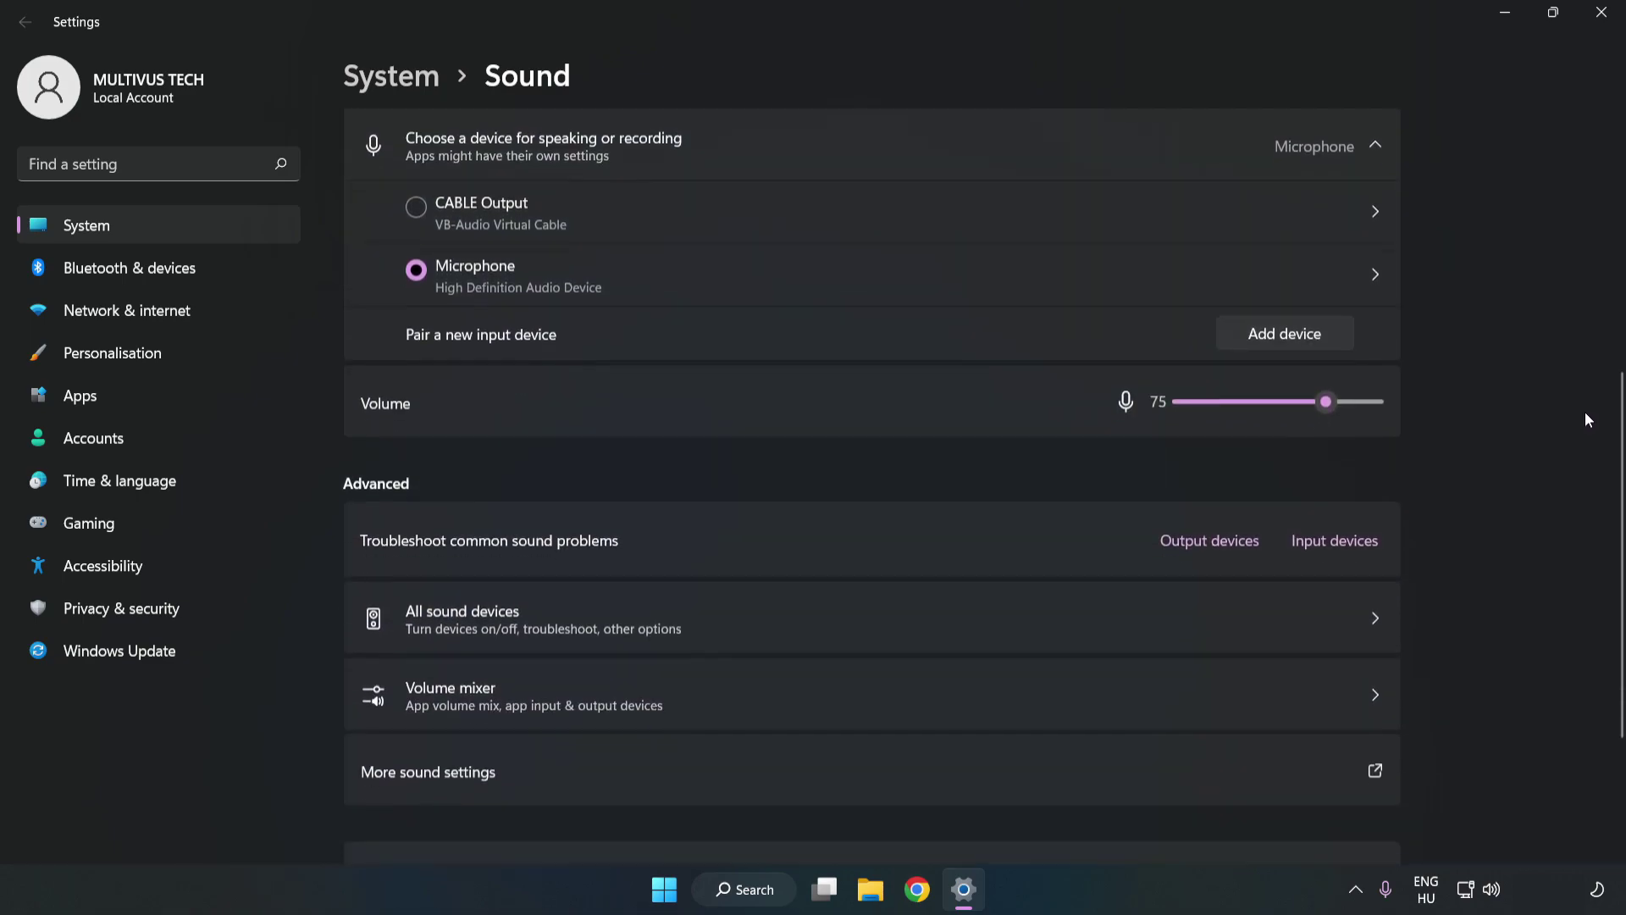
pyautogui.scroll(-2, 1583, 416)
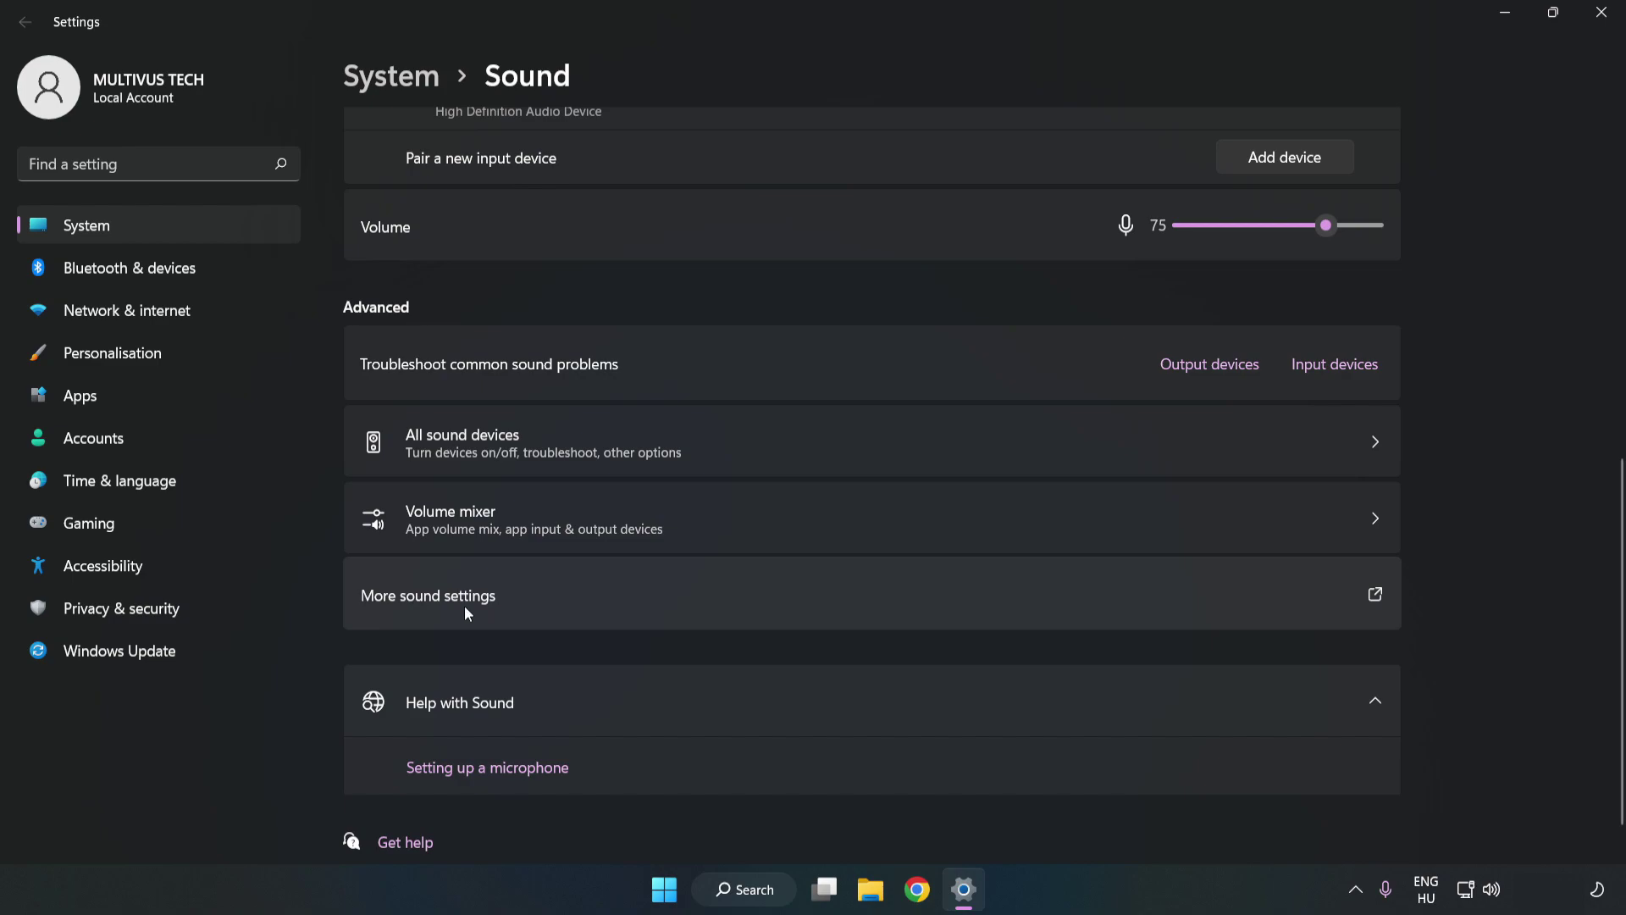
# - Disable the CABLE Input device on the classic Sound window's Playback tab
pyautogui.click(708, 608)
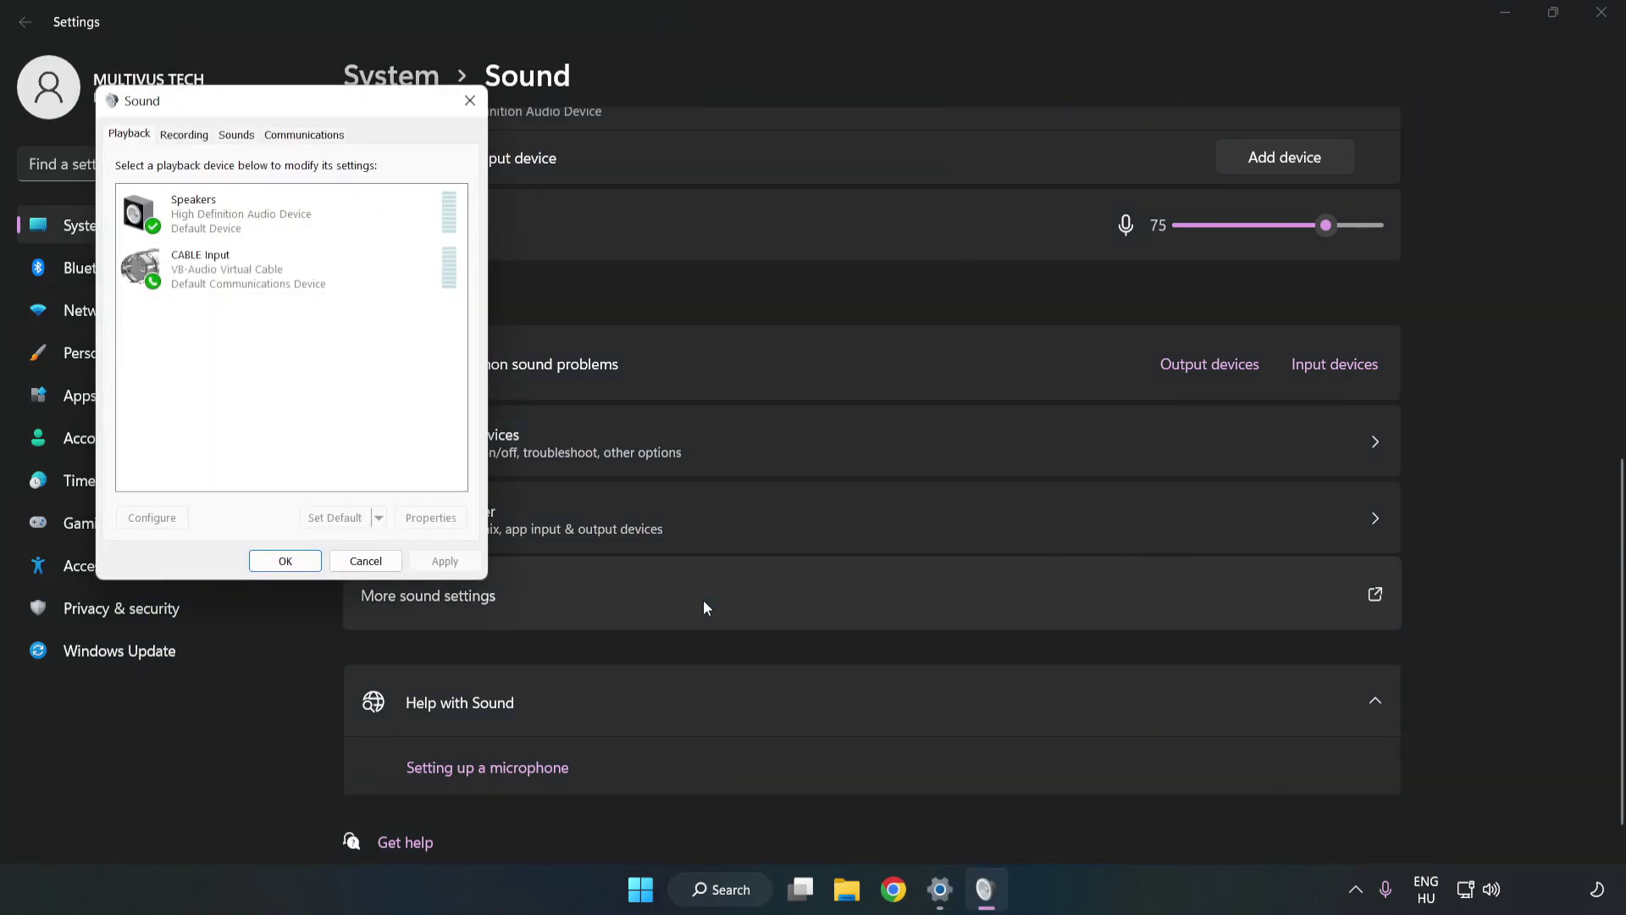
pyautogui.moveTo(343, 110)
pyautogui.mouseDown()
pyautogui.moveTo(573, 178)
pyautogui.moveTo(839, 211)
pyautogui.mouseUp()
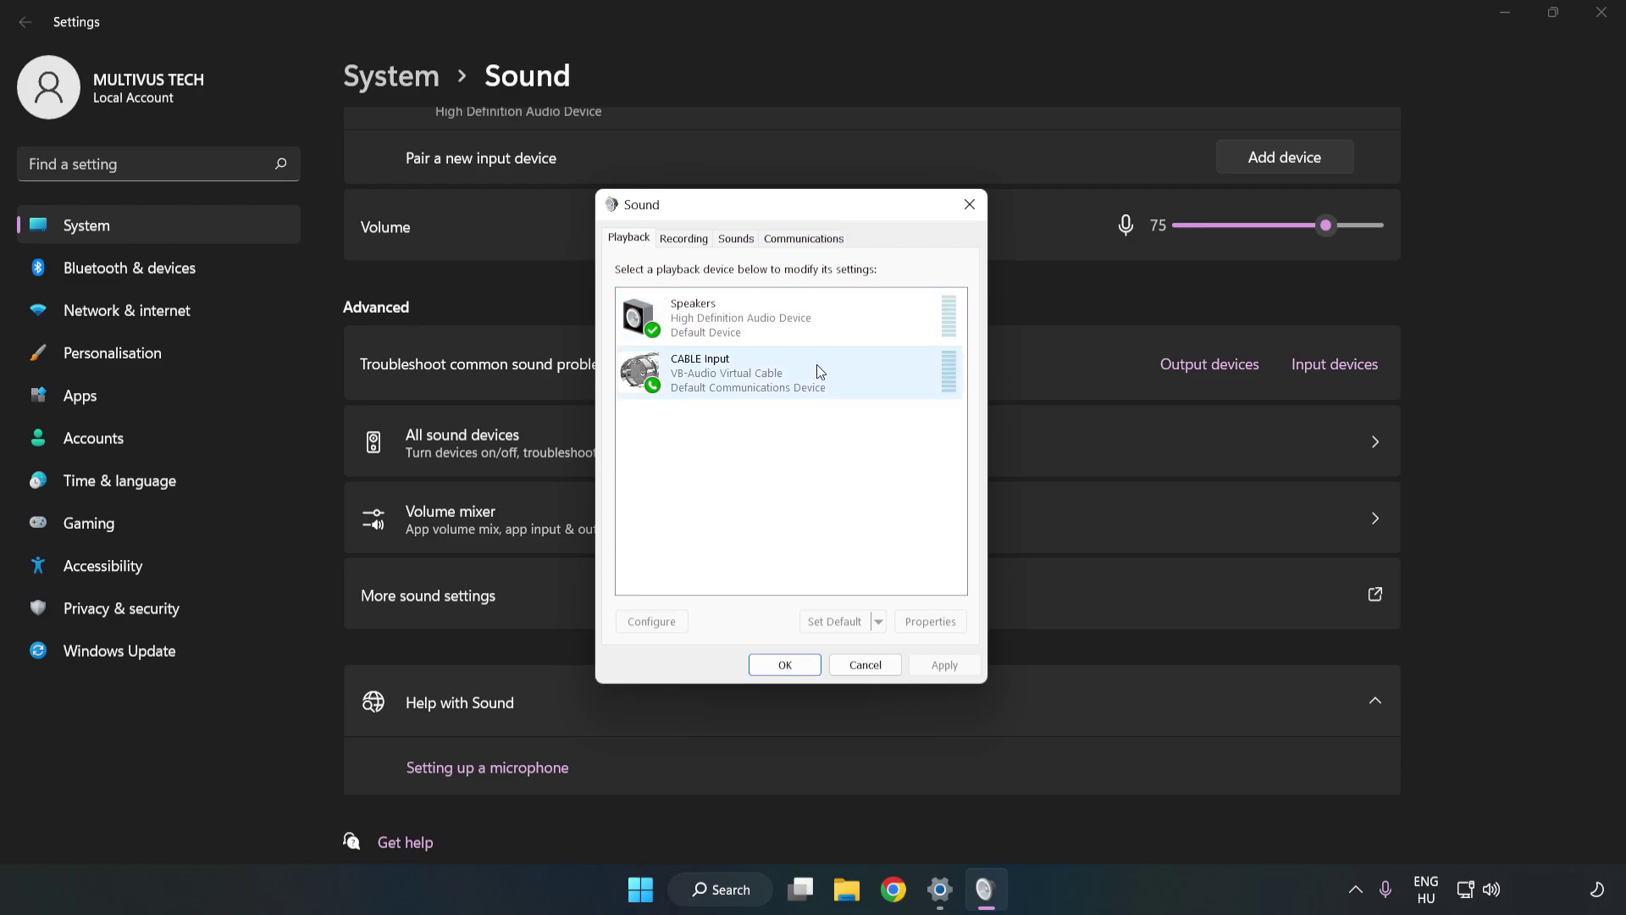
pyautogui.click(649, 373)
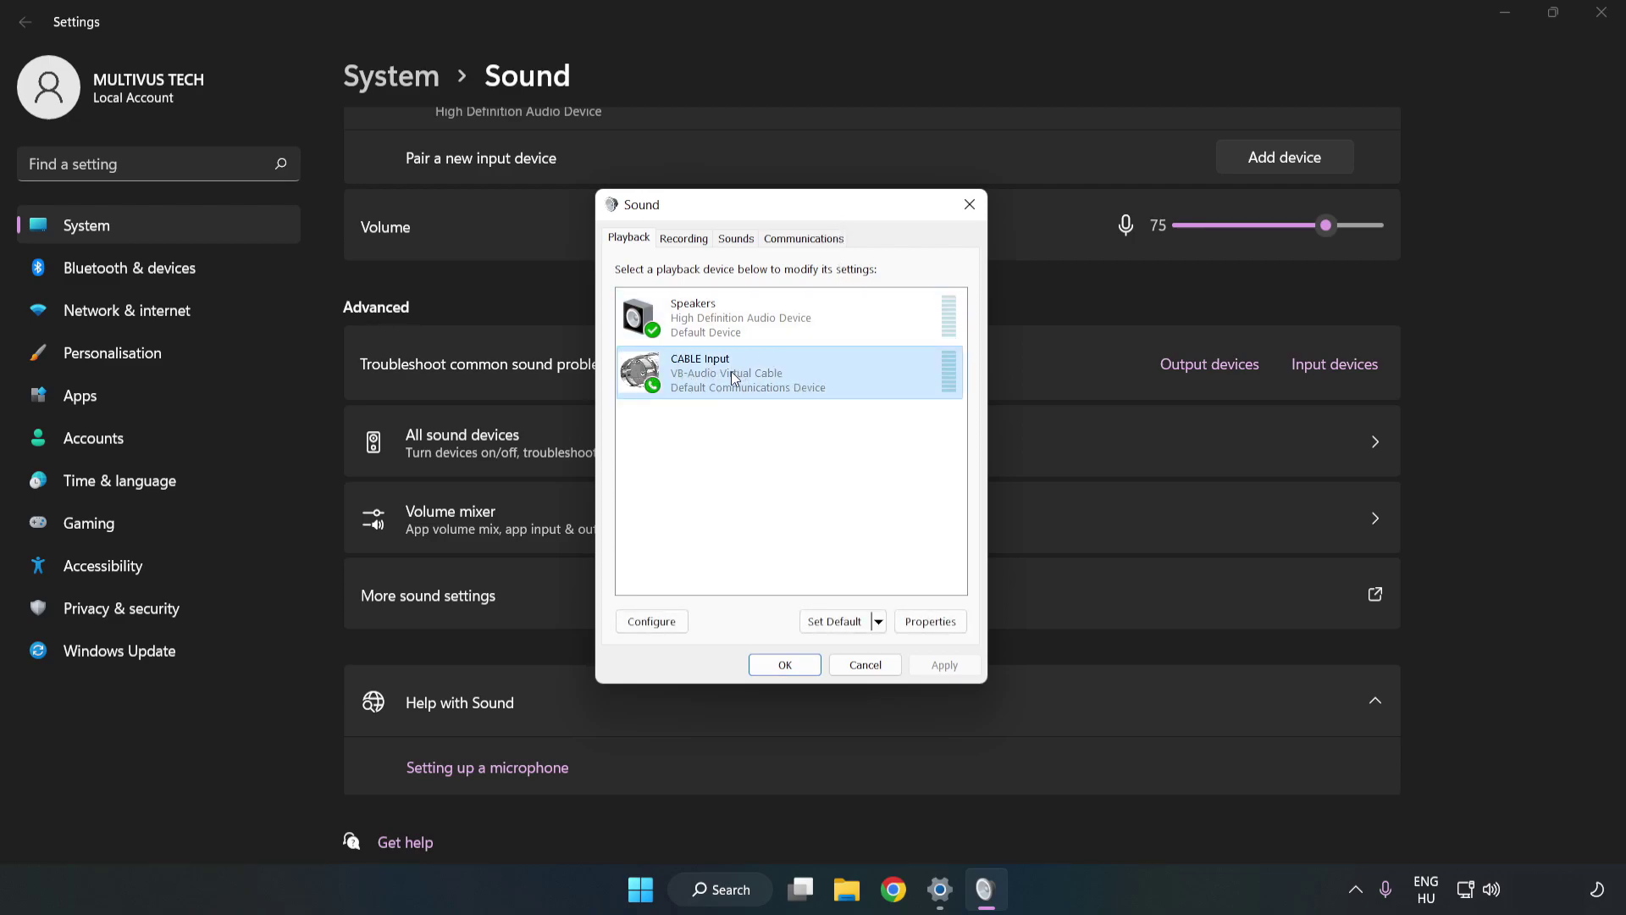
pyautogui.rightClick(814, 378)
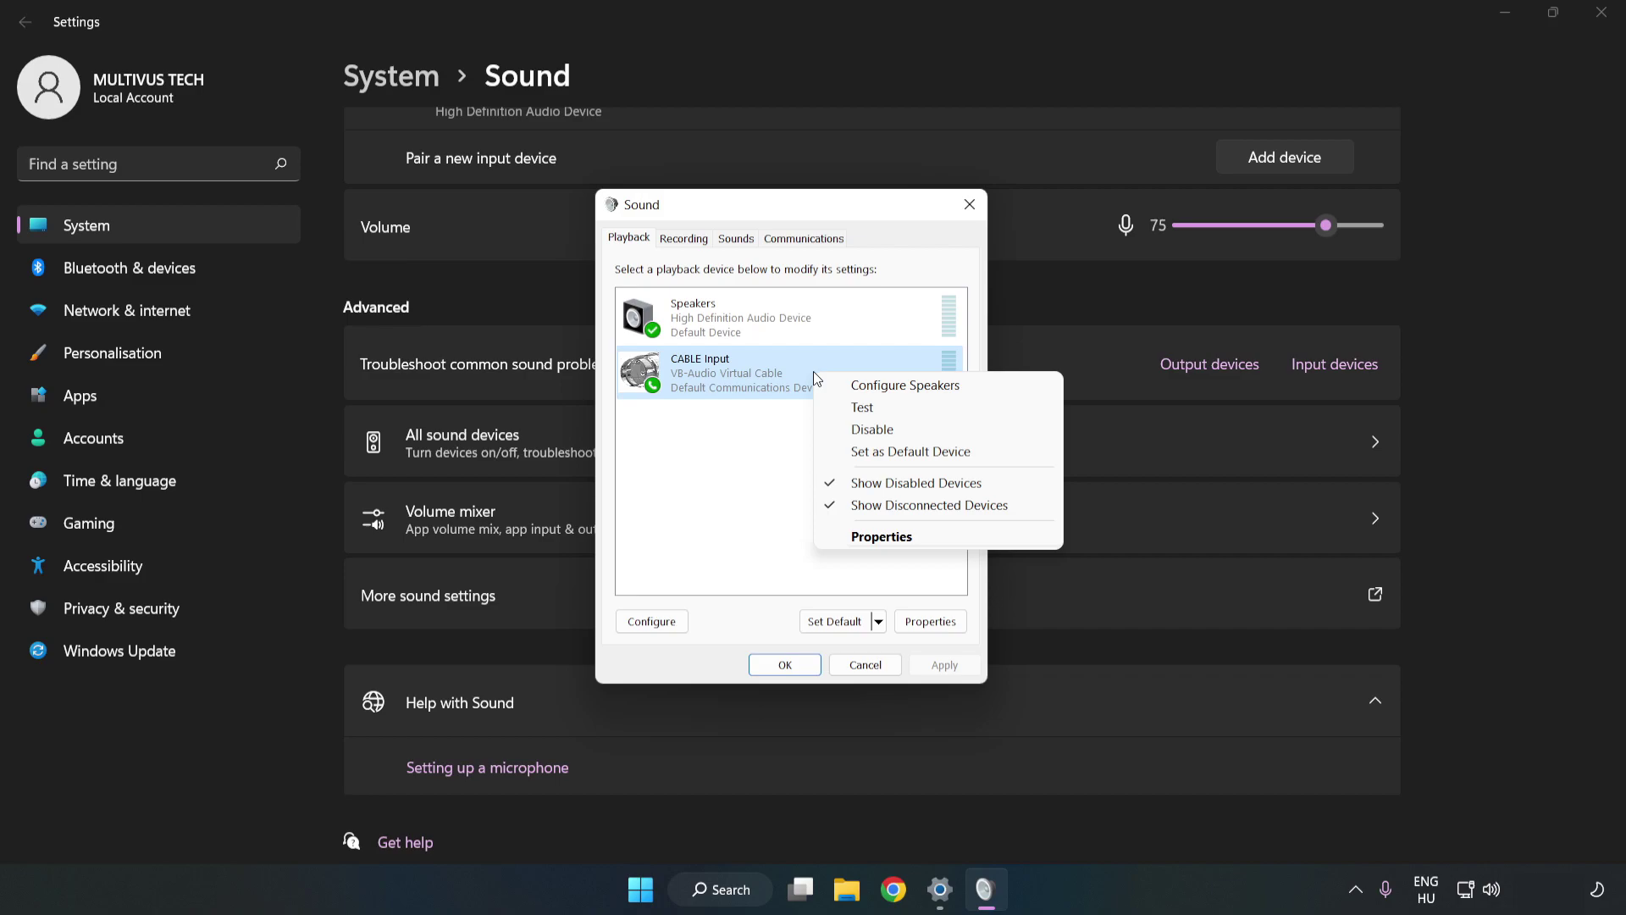
pyautogui.click(912, 439)
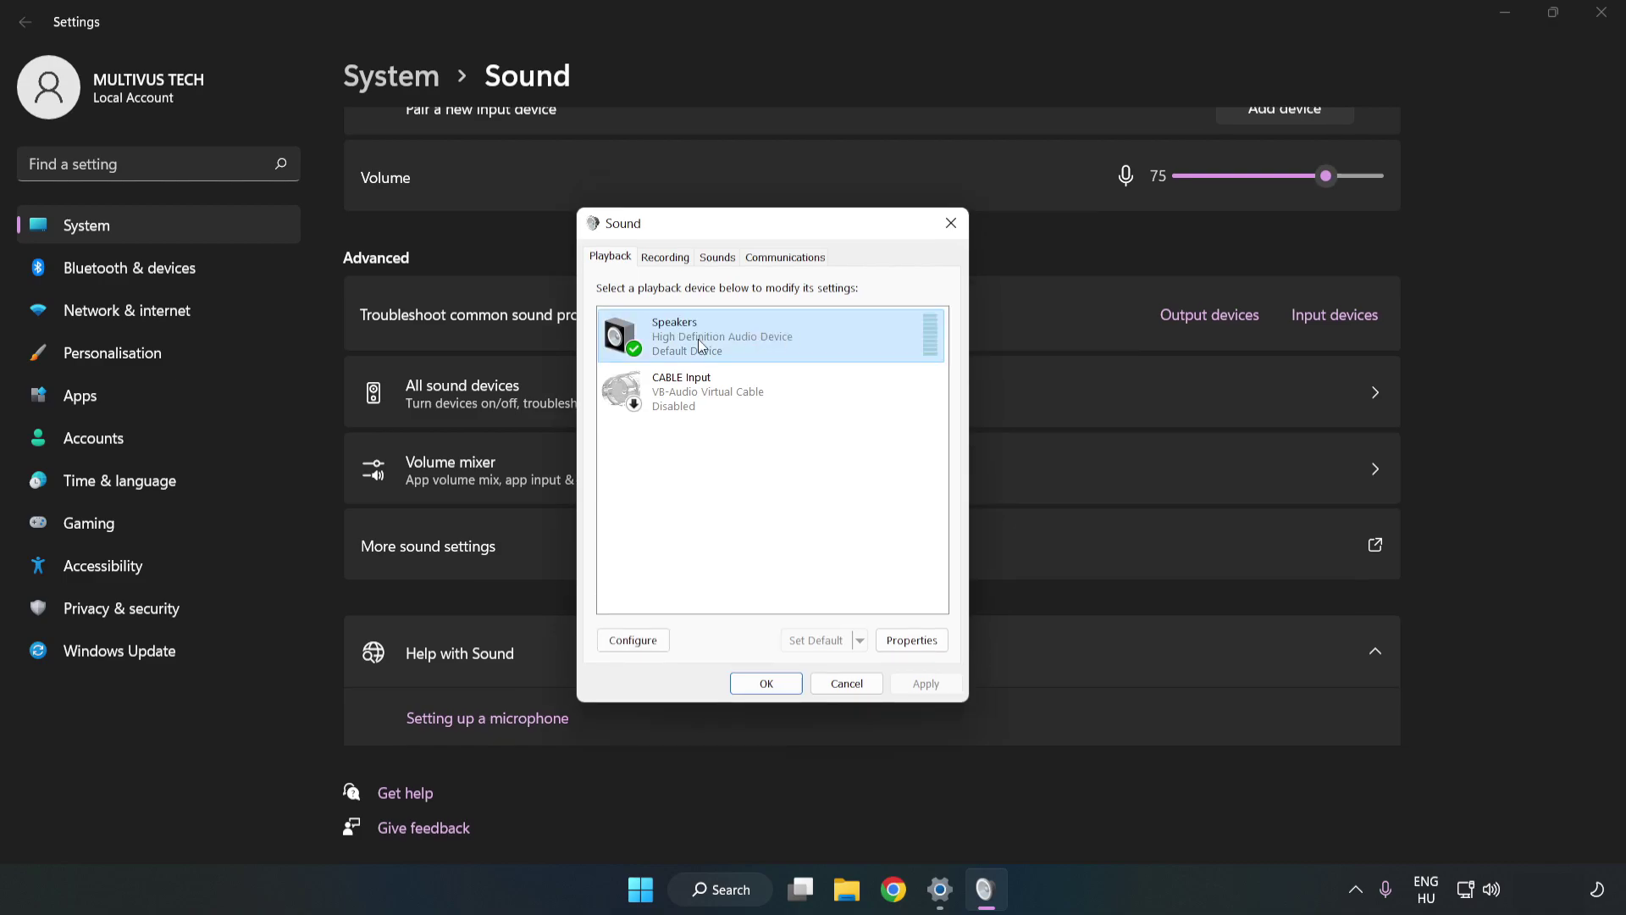
pyautogui.rightClick(830, 333)
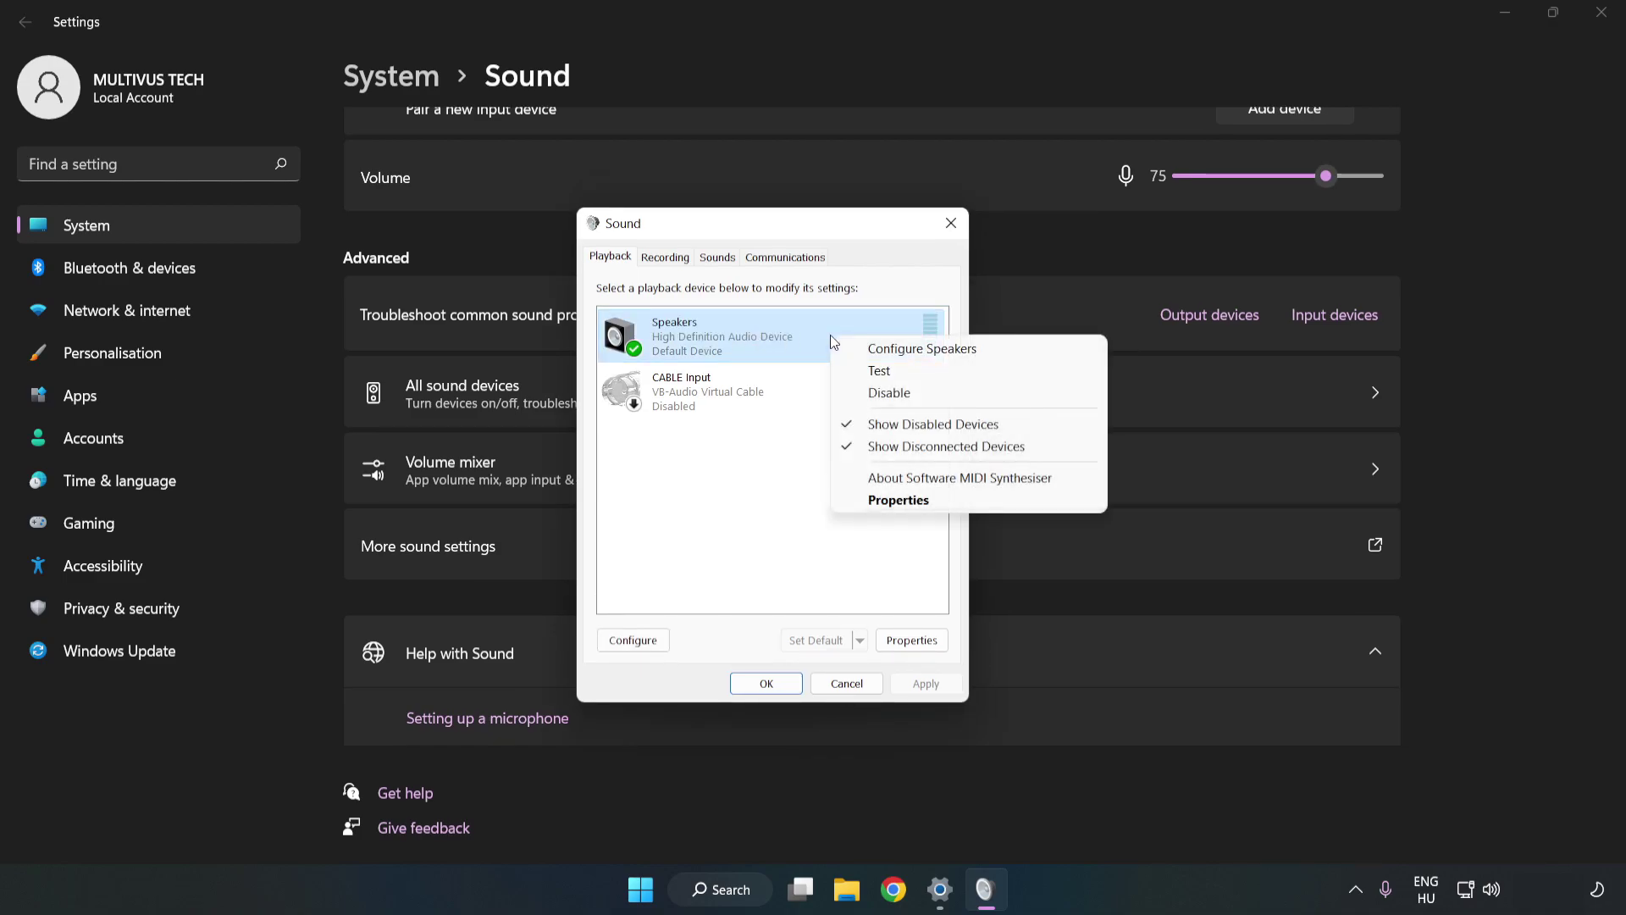
# - Configure Speakers as 7.1 Surround, keeping all optional and full-range speakers
pyautogui.click(924, 348)
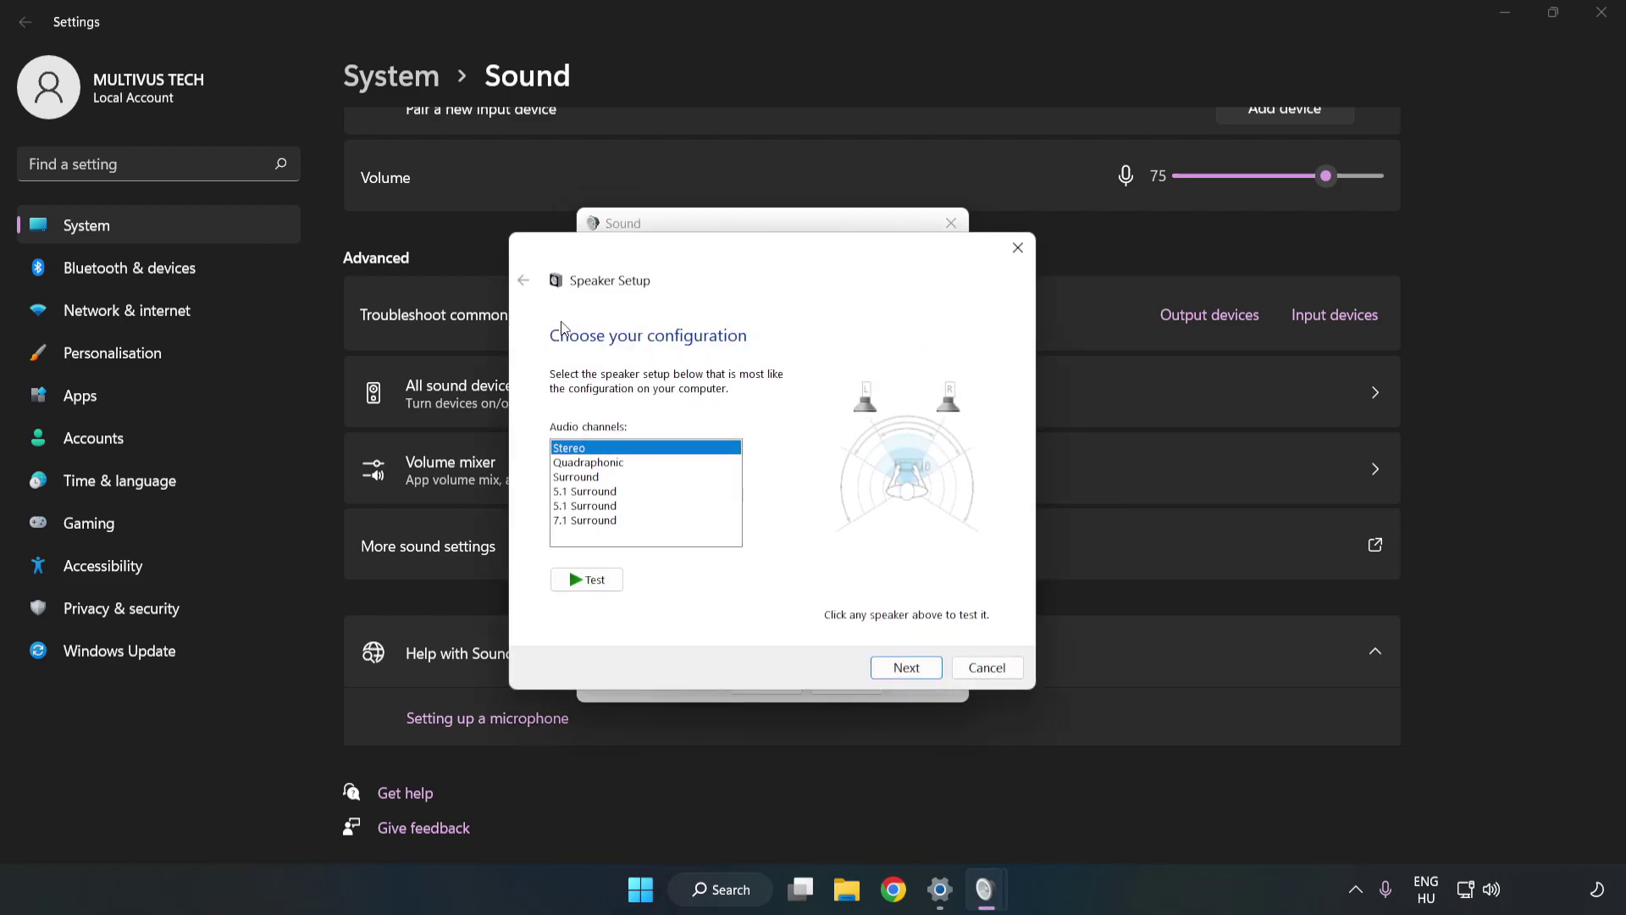
pyautogui.click(598, 464)
pyautogui.click(598, 522)
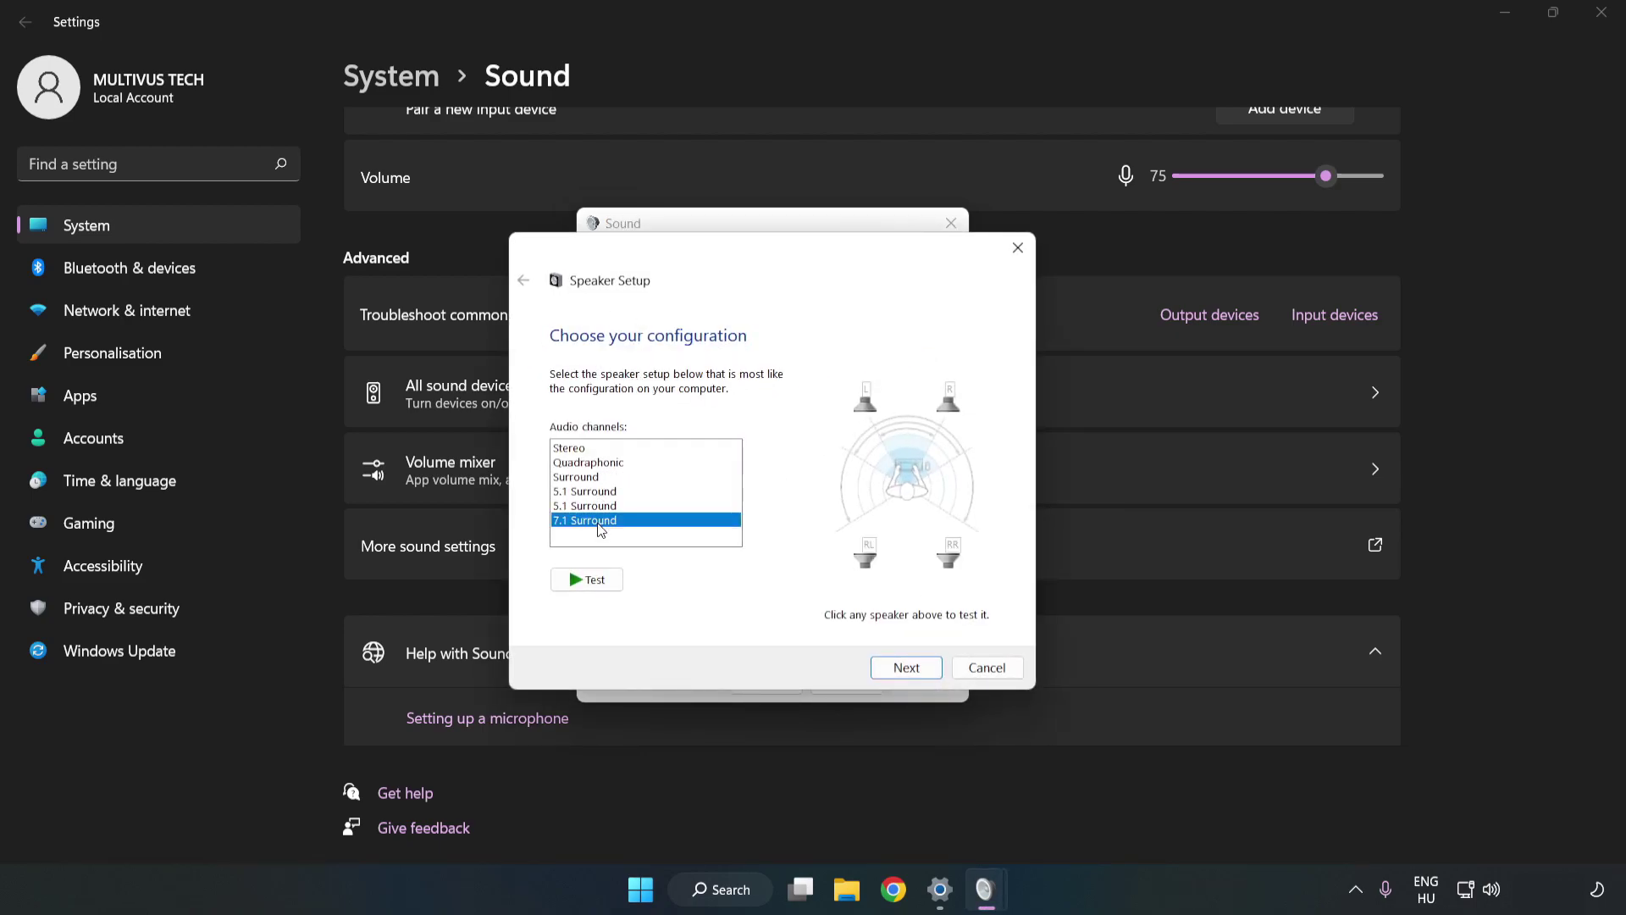
pyautogui.click(904, 669)
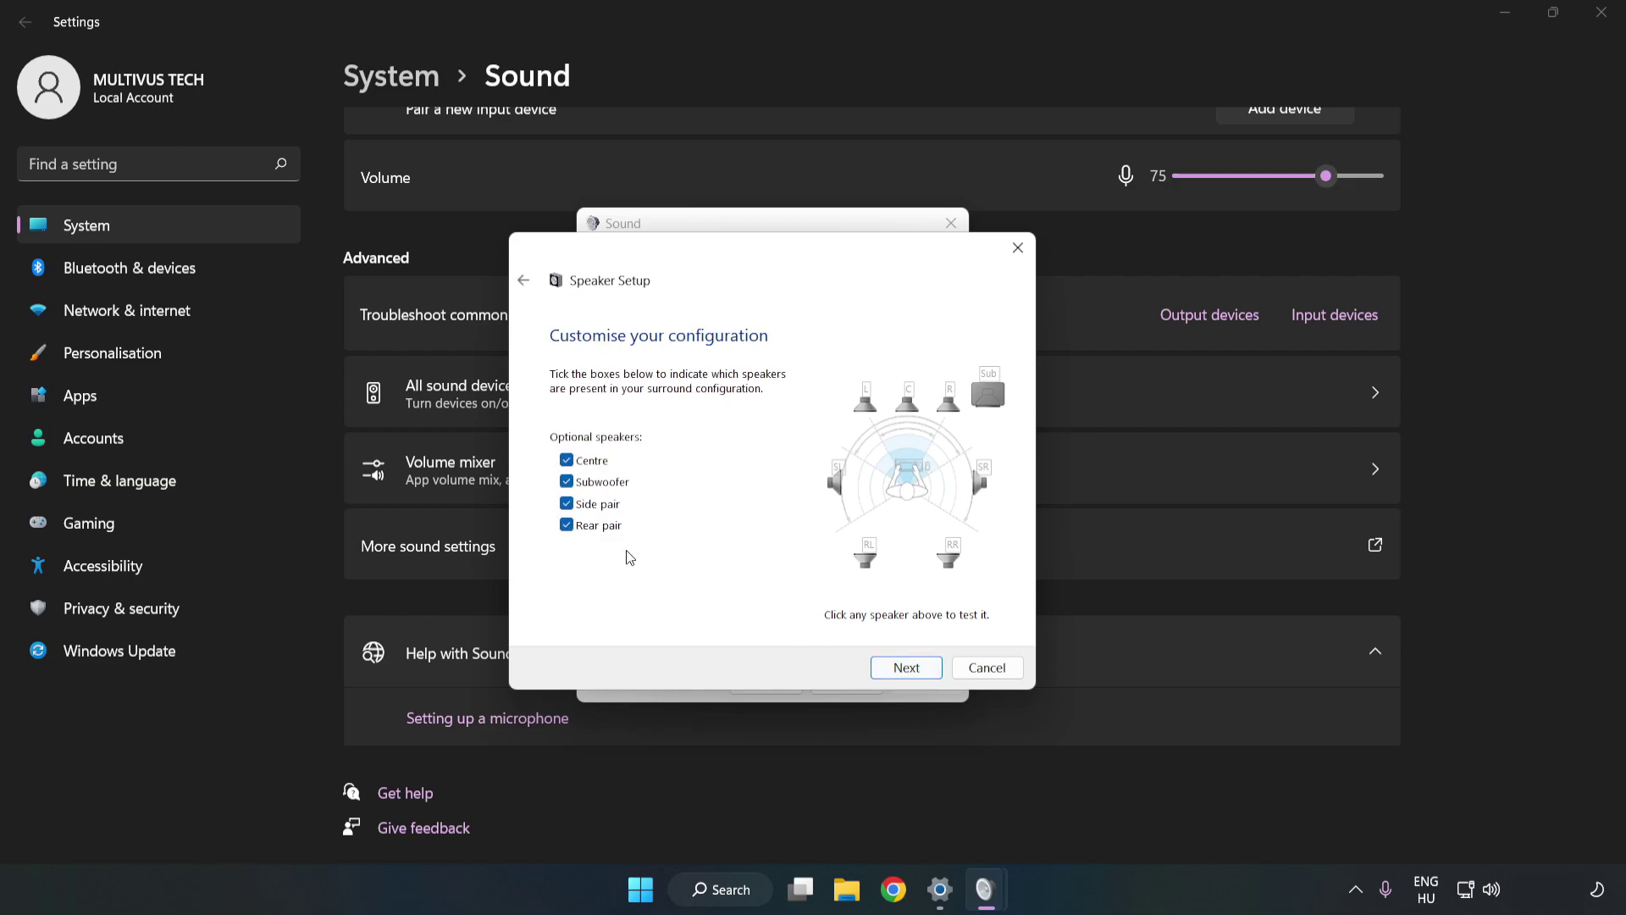
pyautogui.click(900, 667)
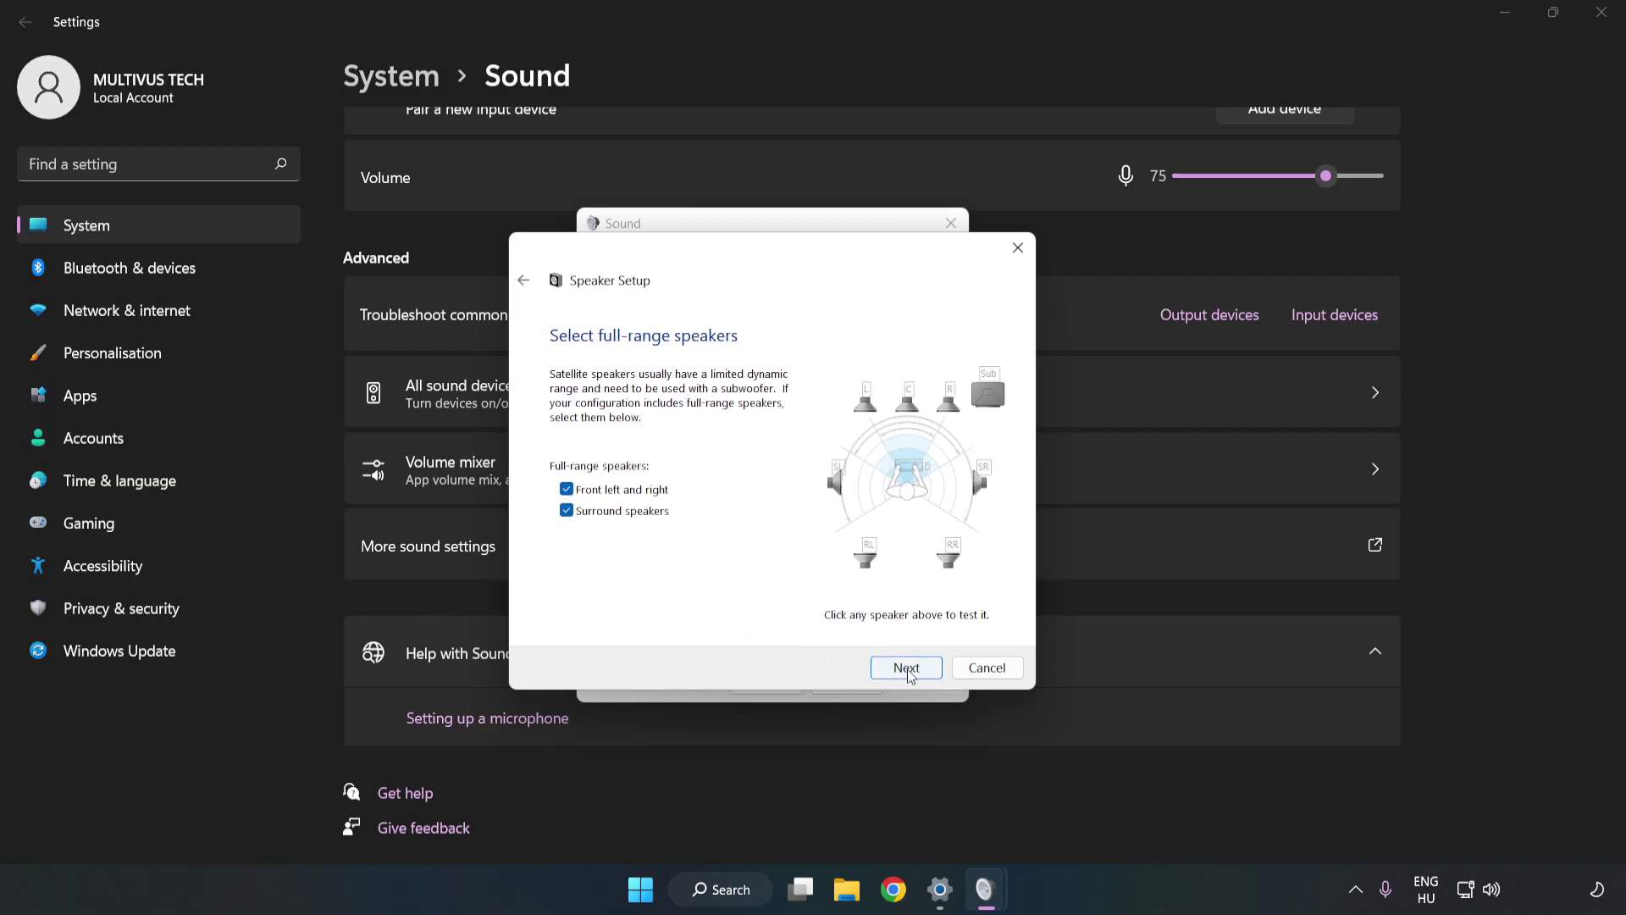
pyautogui.click(908, 669)
pyautogui.click(908, 669)
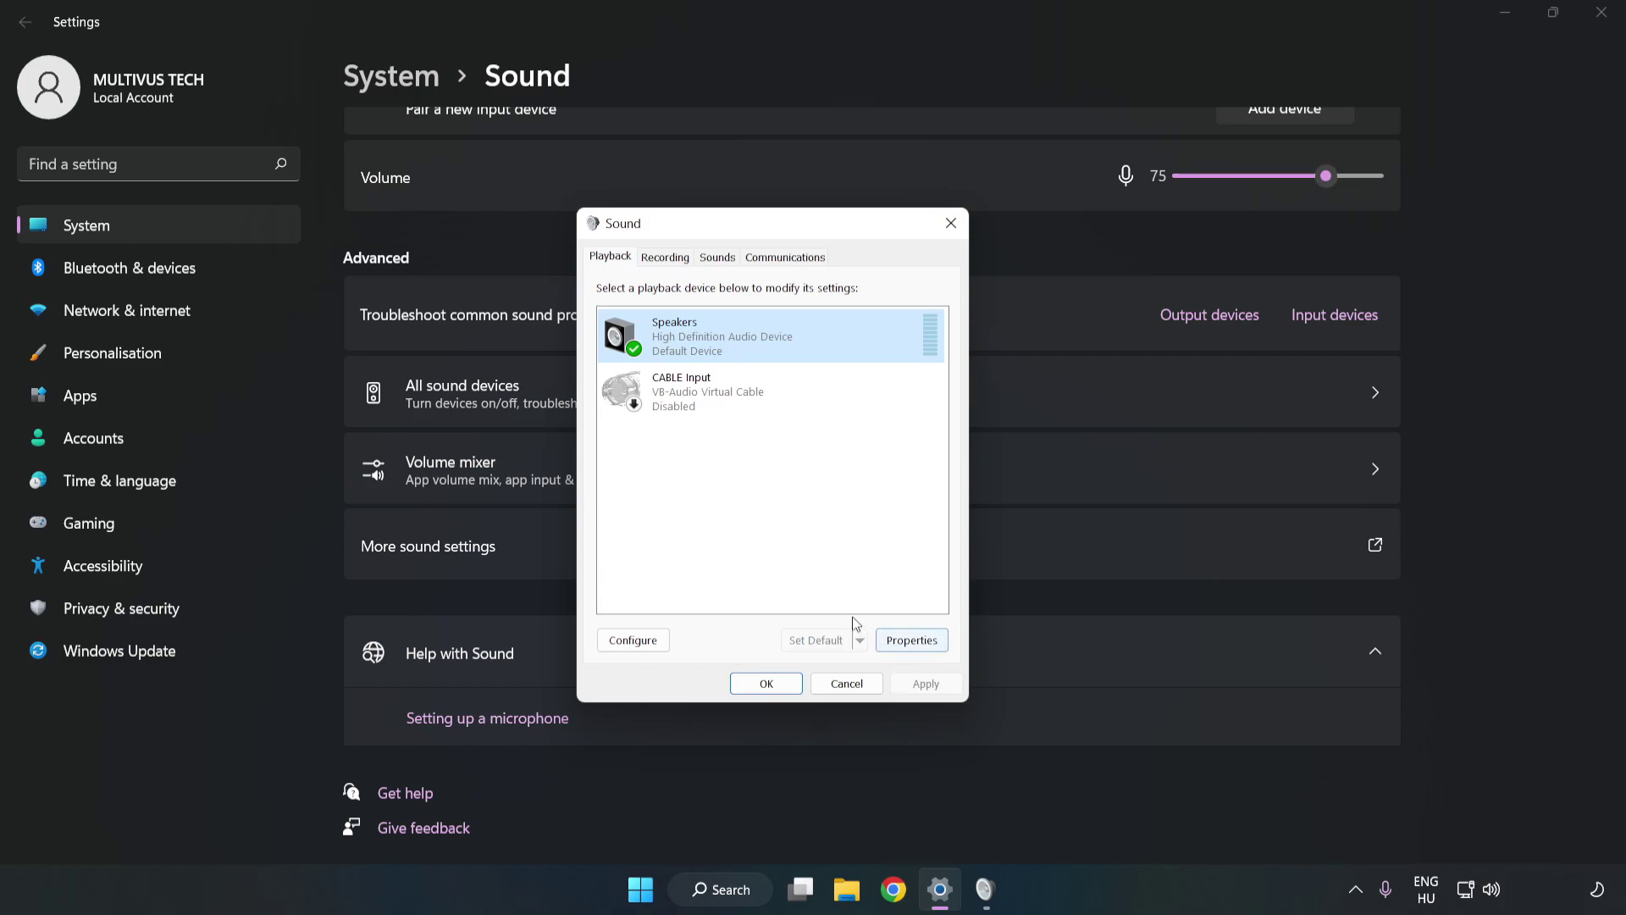
# - Tick Disable all enhancements on the Speakers Properties Enhancements tab
pyautogui.click(924, 651)
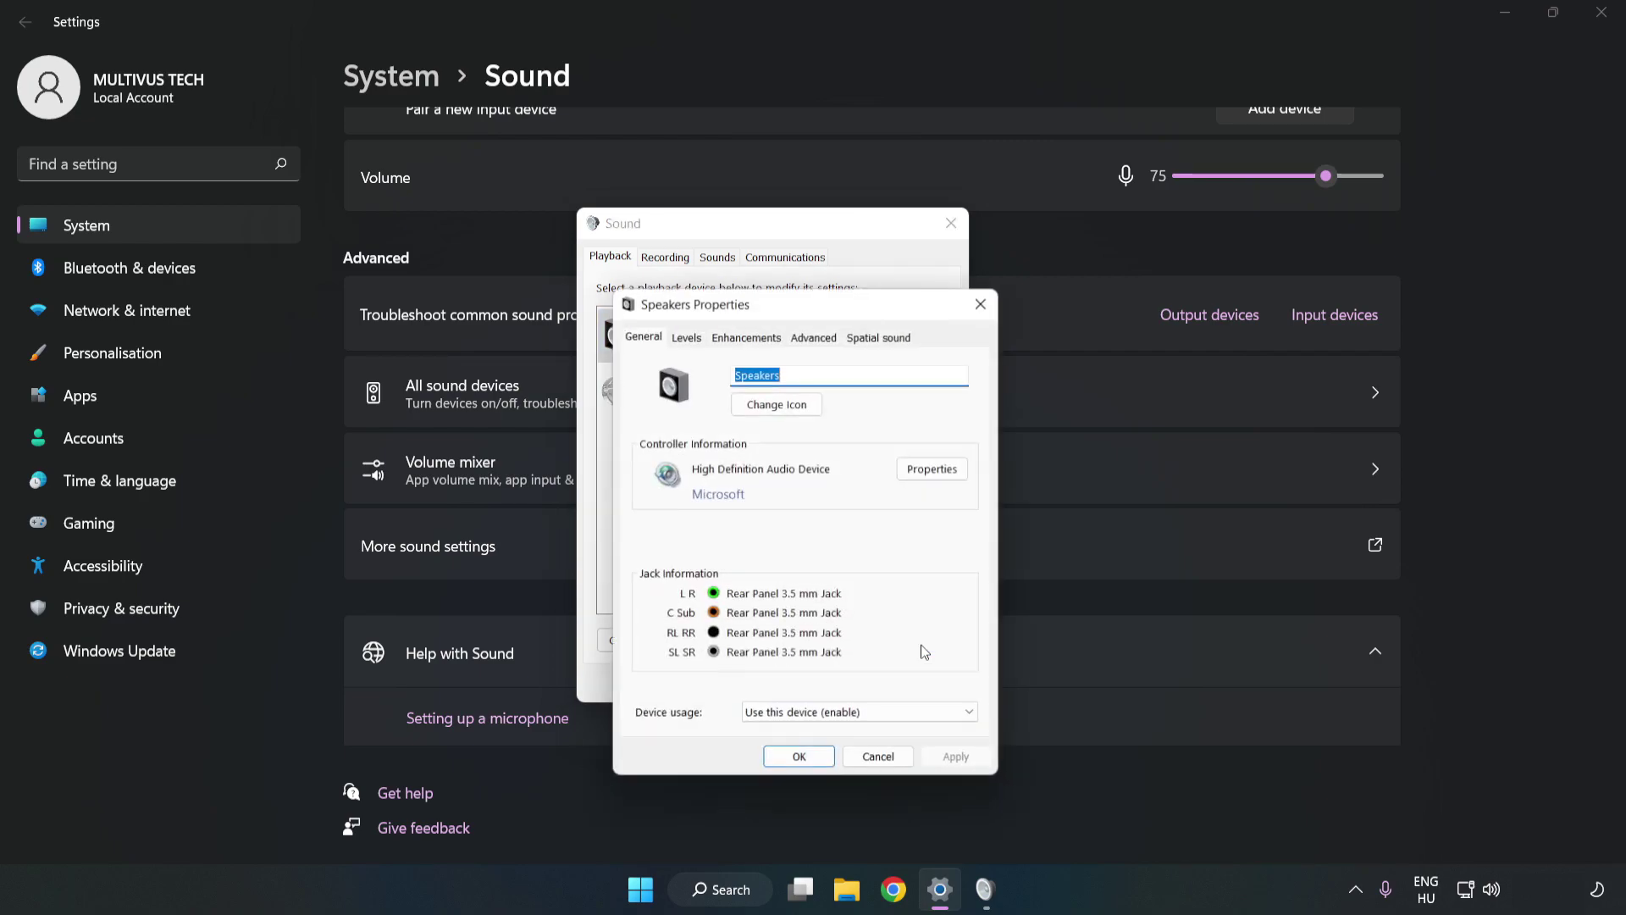
pyautogui.moveTo(807, 310); pyautogui.dragTo(773, 237)
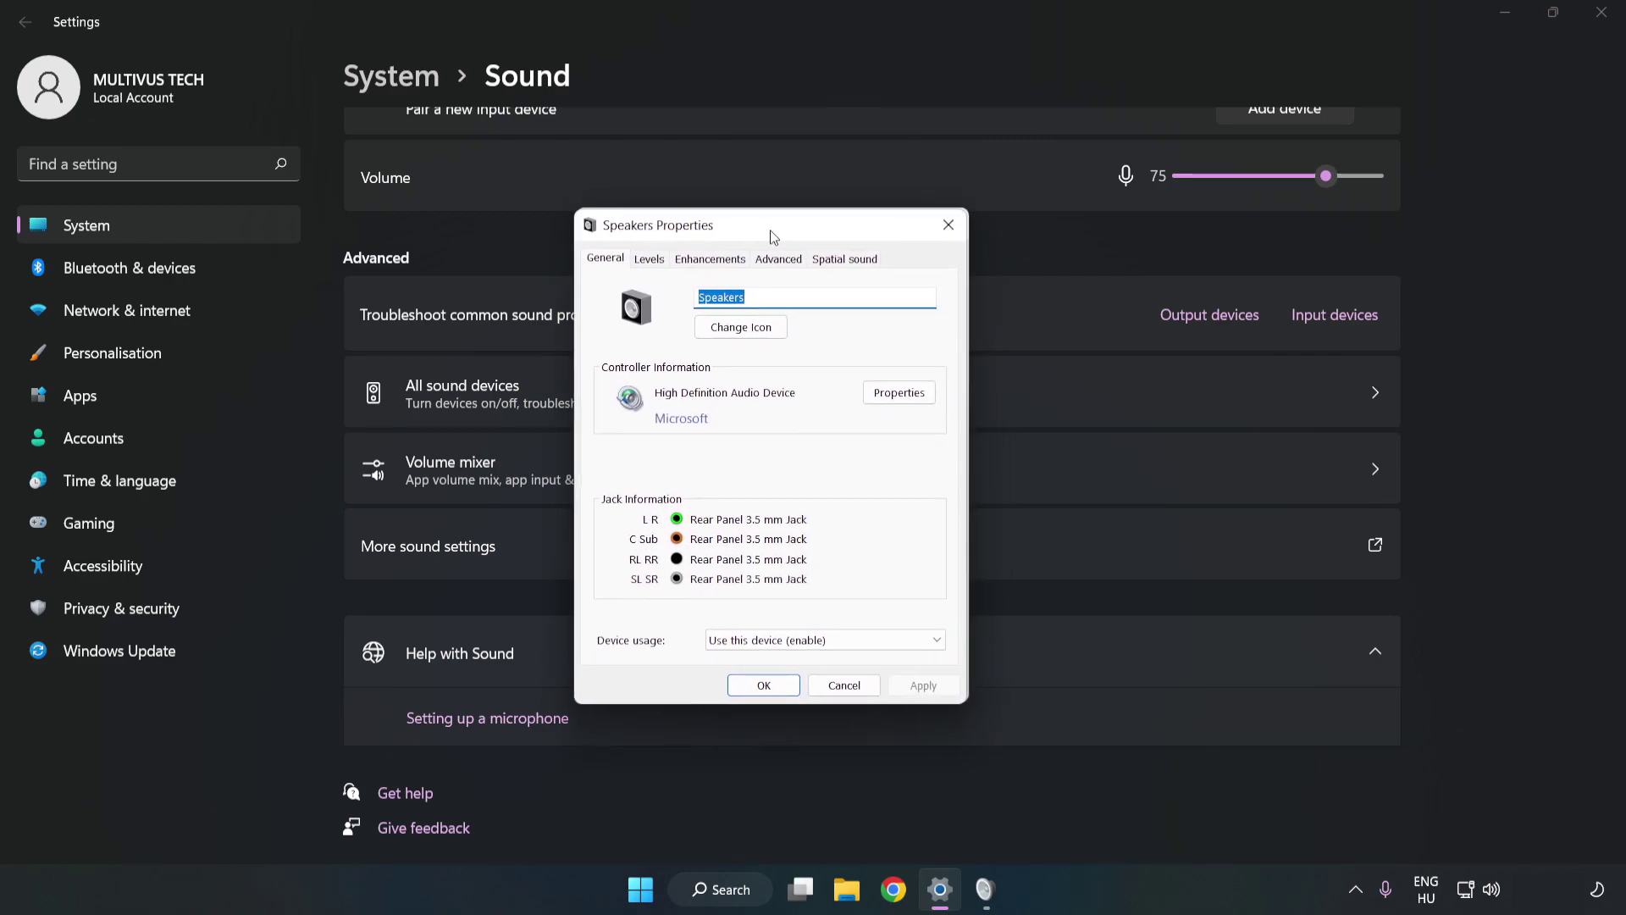
pyautogui.click(708, 263)
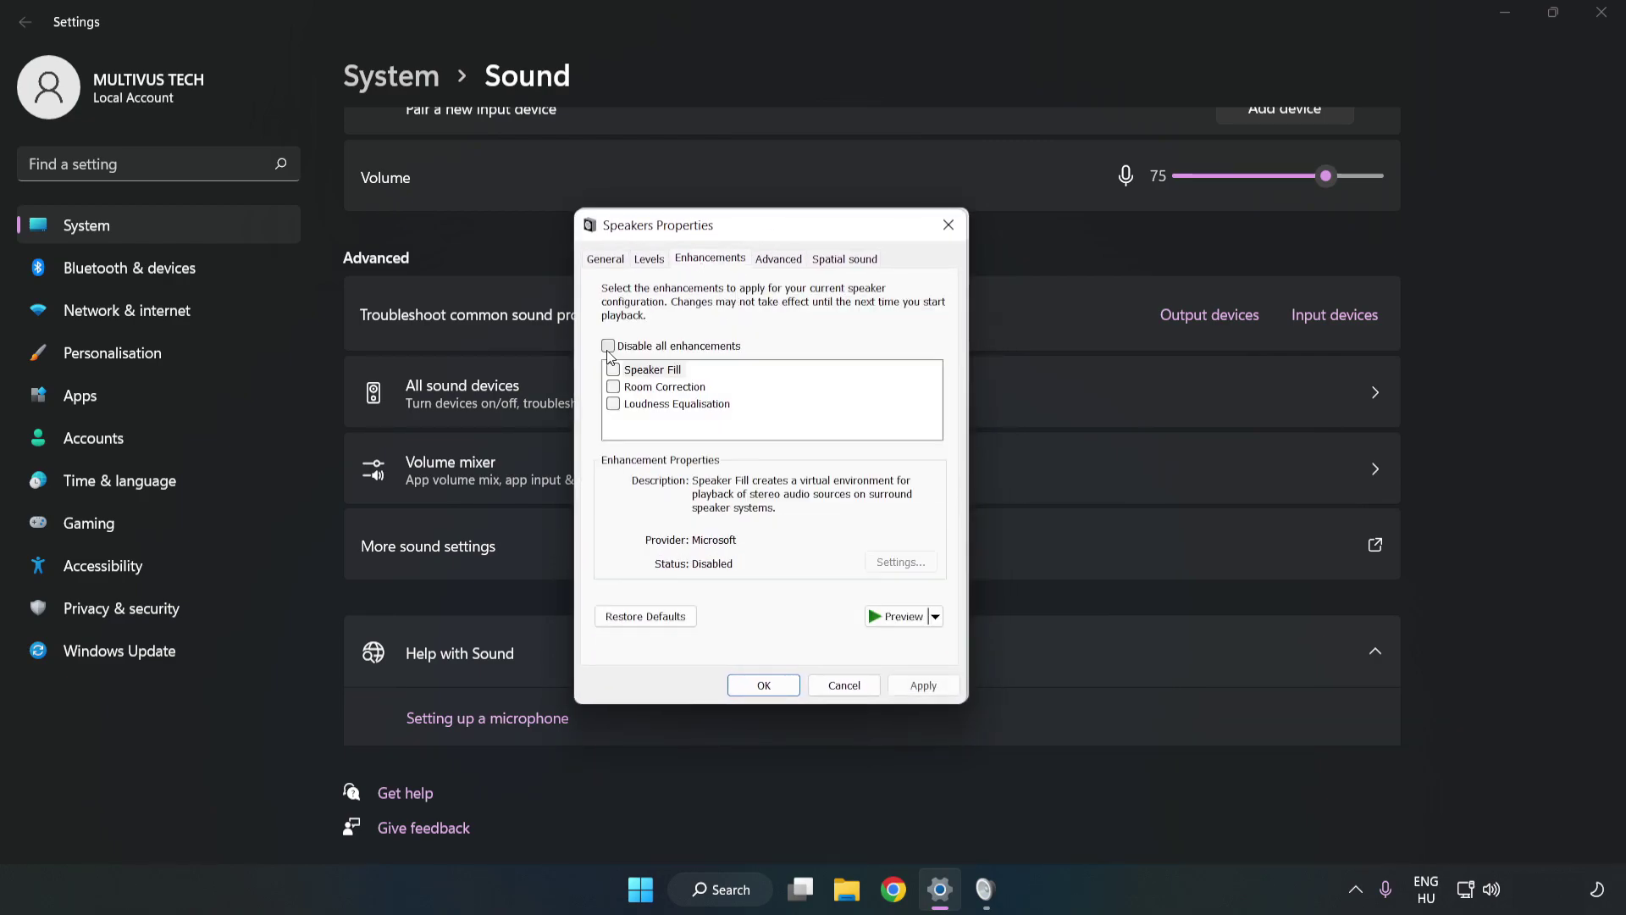
pyautogui.click(608, 346)
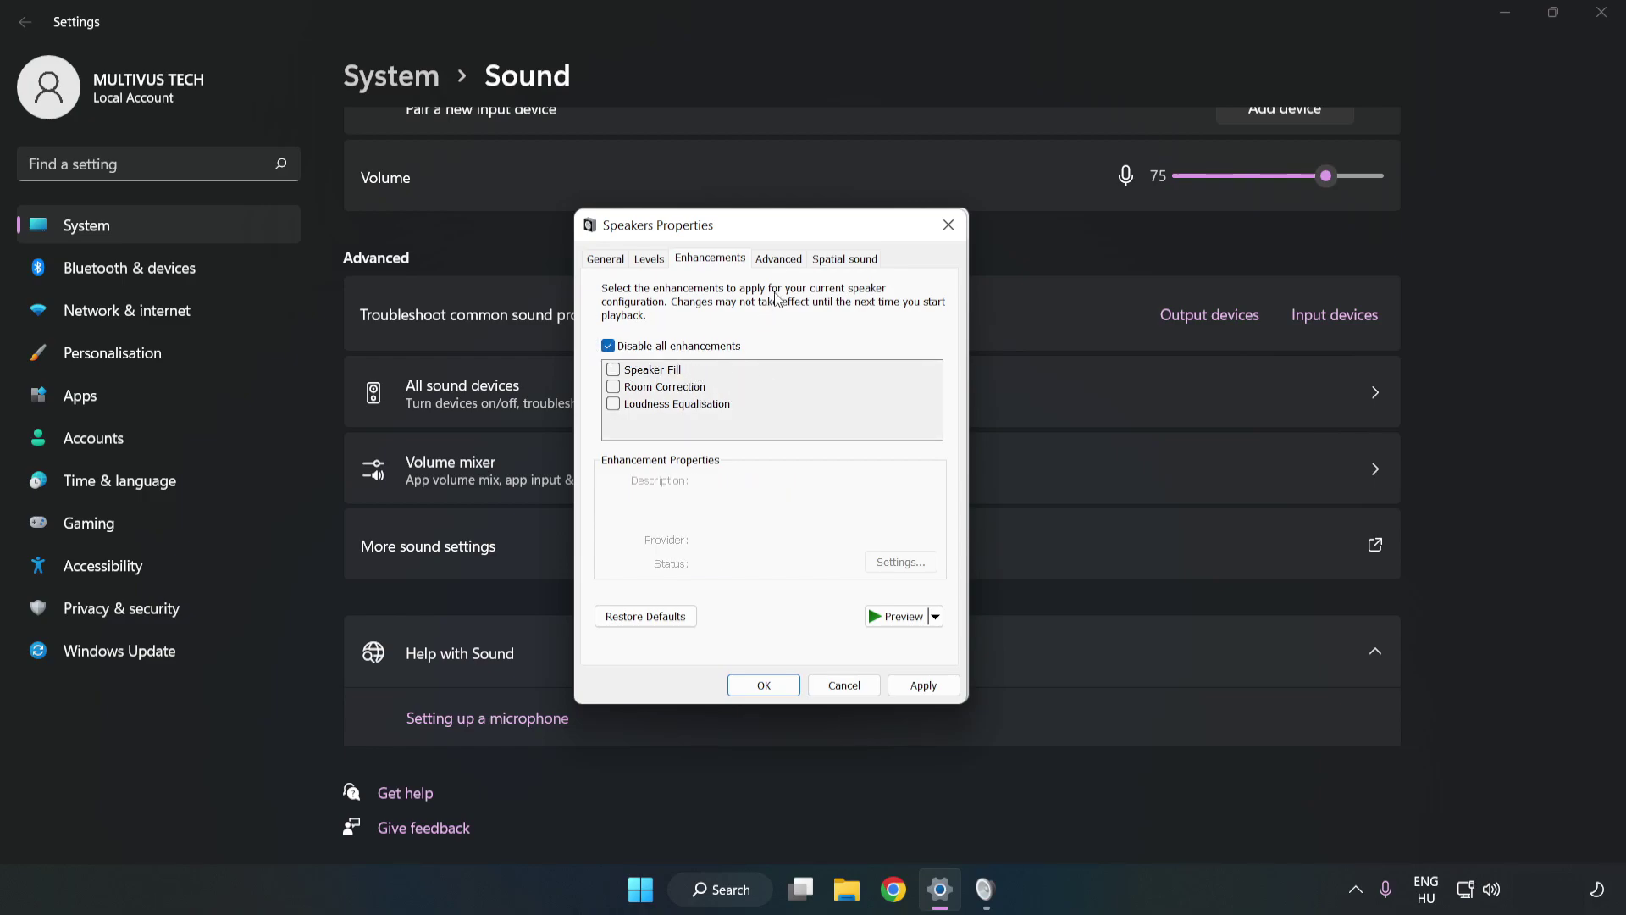
# - Apply 16 bit, 48000 Hz (DVD Quality) as default format and close both sound dialogs
pyautogui.click(779, 259)
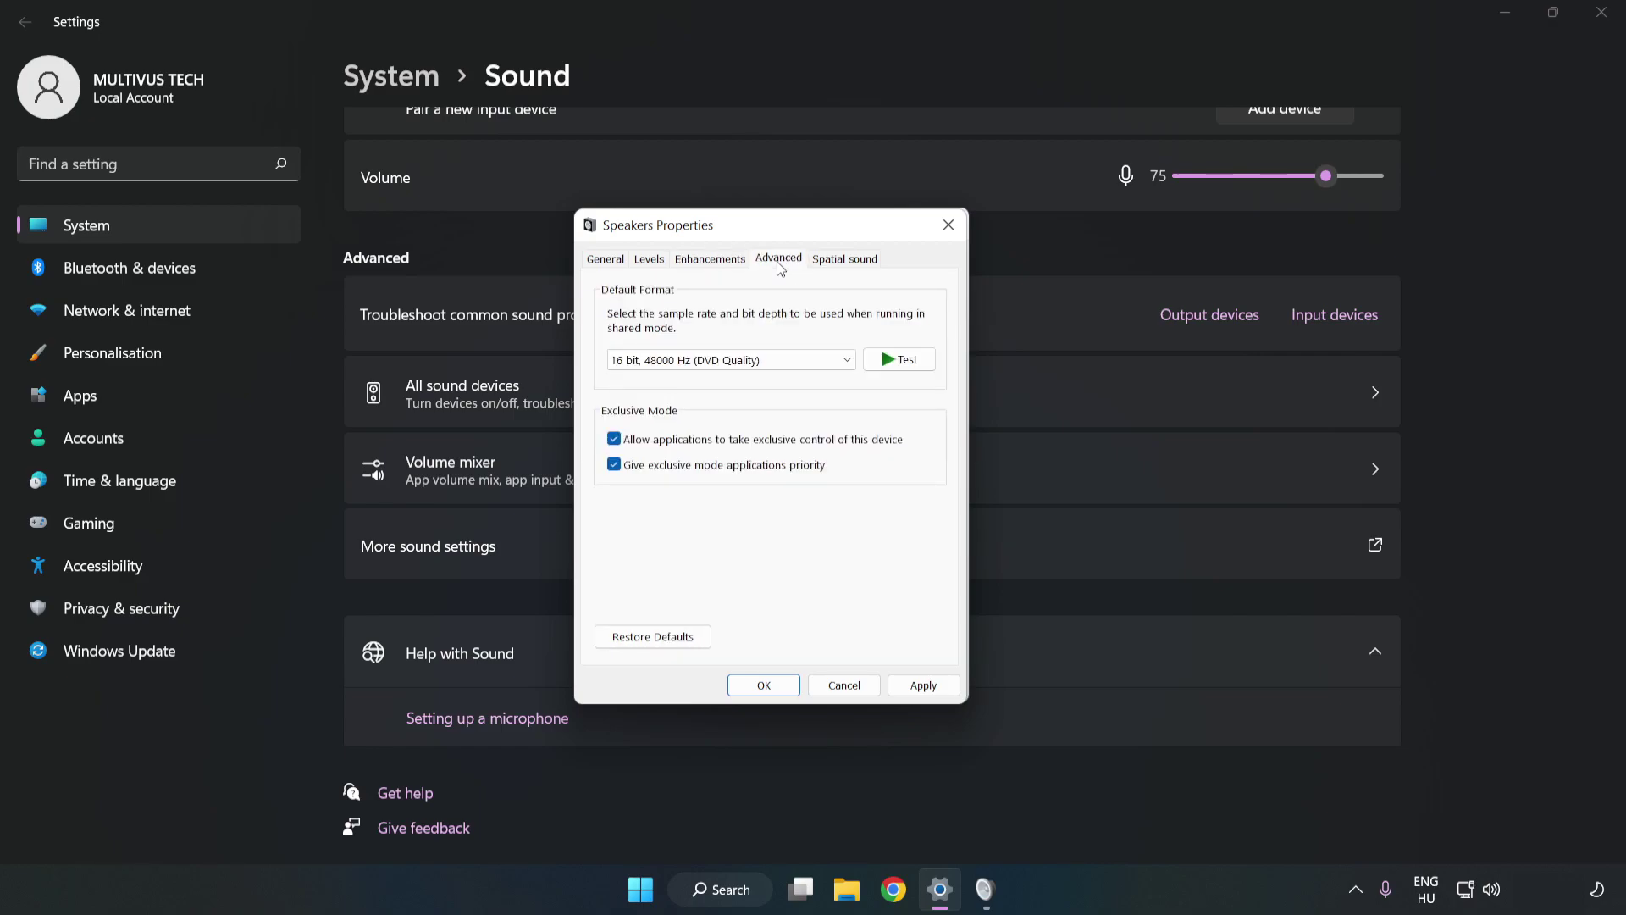
pyautogui.click(781, 361)
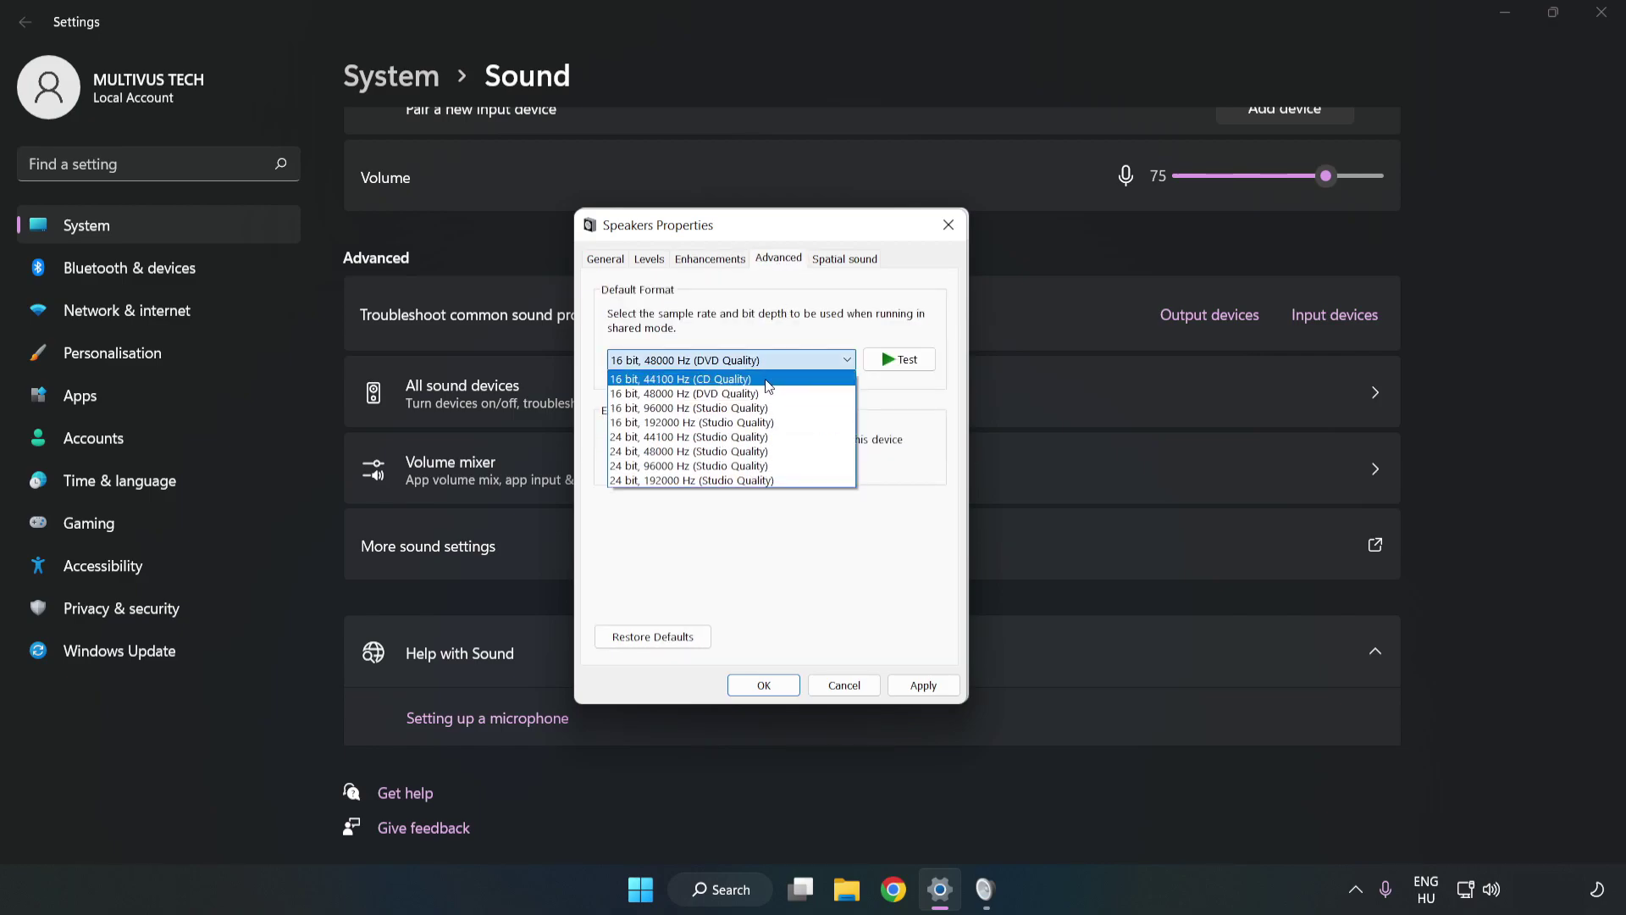
pyautogui.click(758, 394)
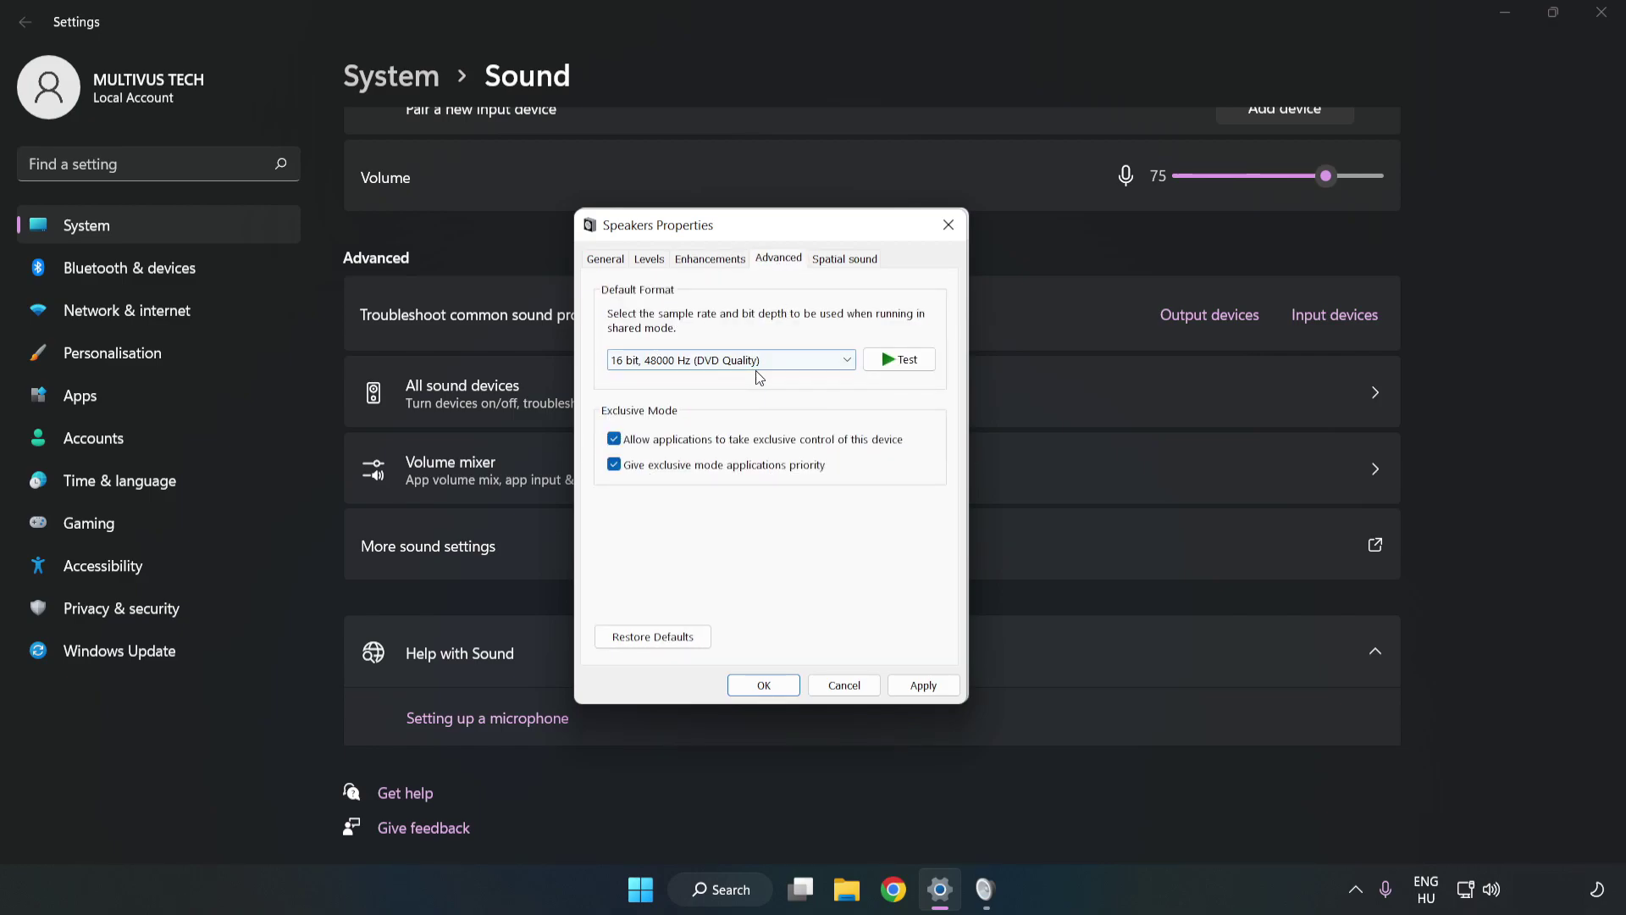
pyautogui.click(947, 686)
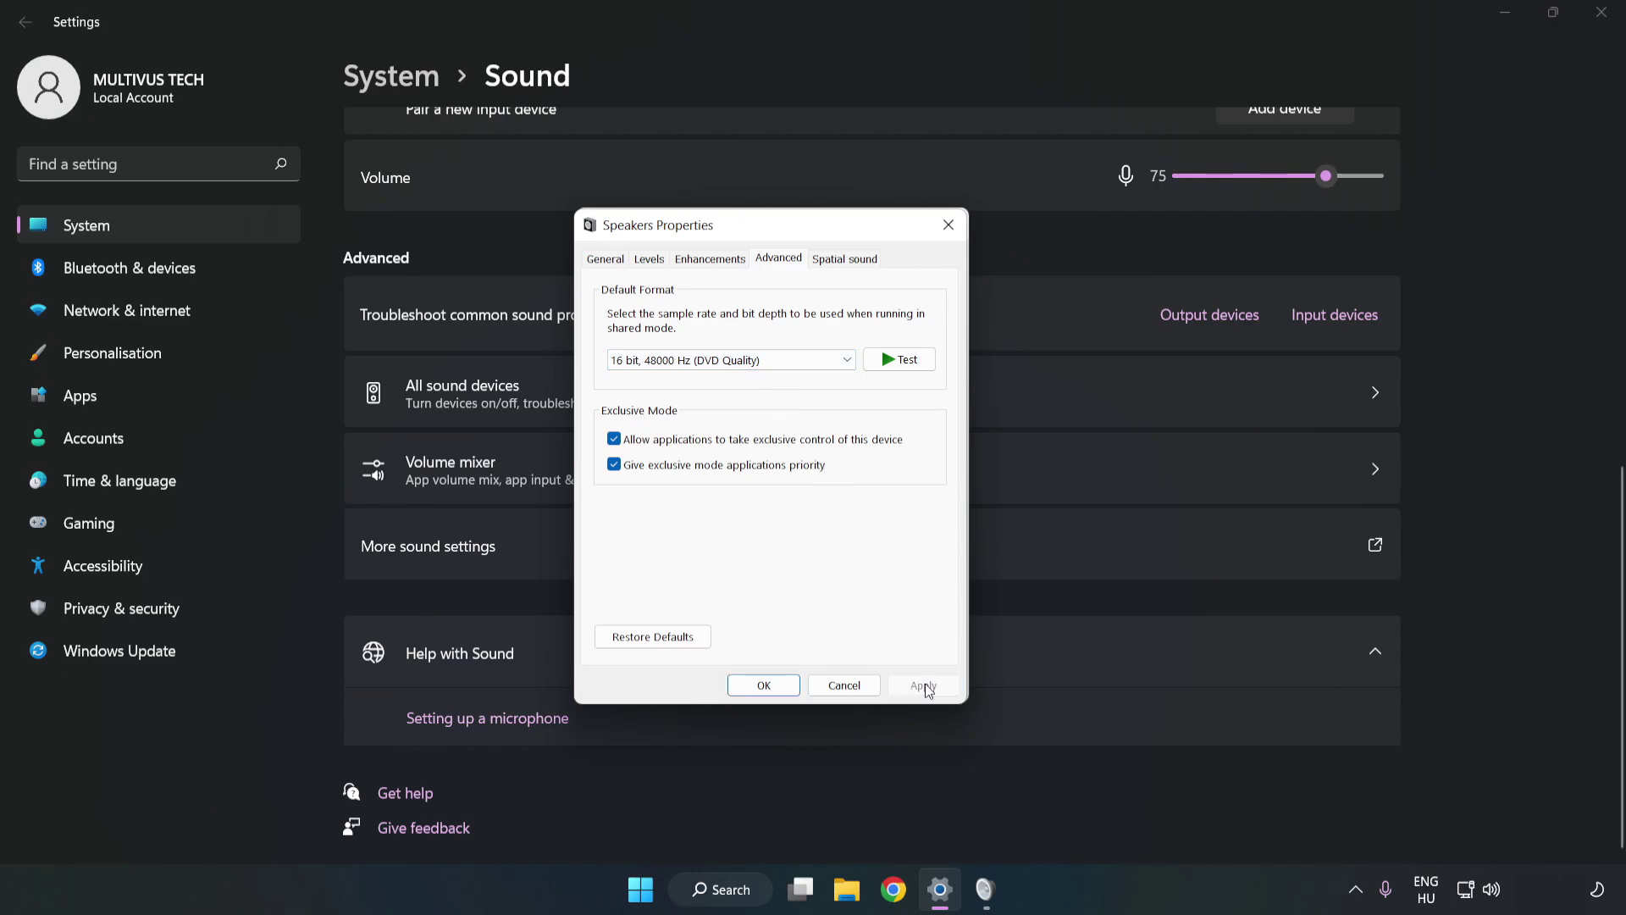
pyautogui.click(765, 692)
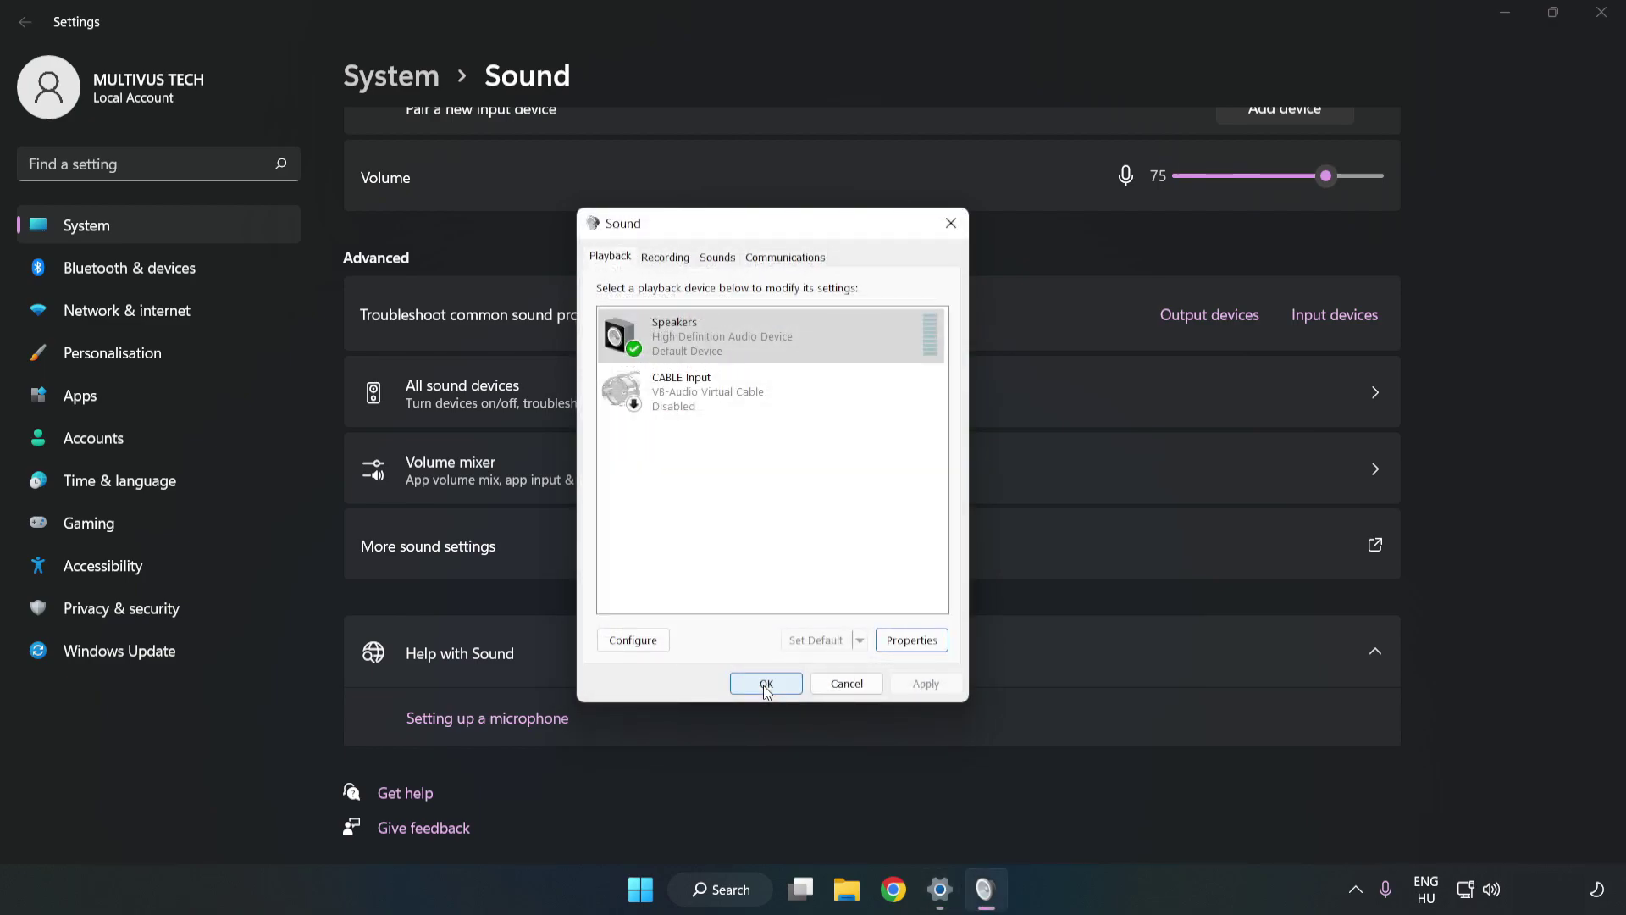
pyautogui.click(766, 684)
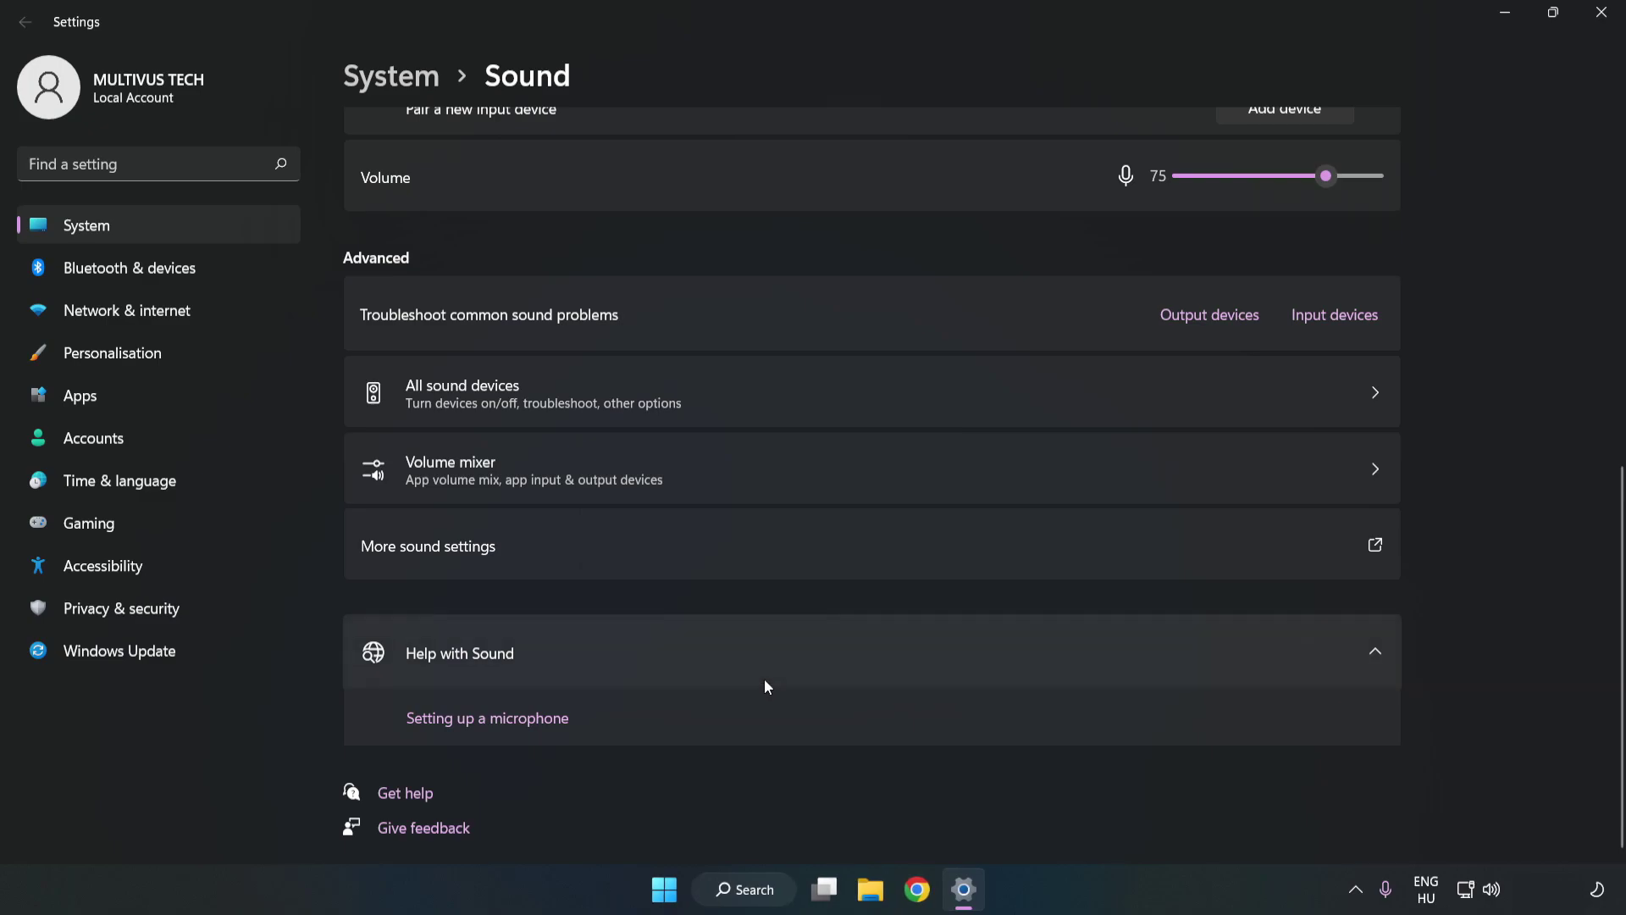
# - Close Settings and search Windows for 'device manager'
pyautogui.click(1590, 22)
pyautogui.click(687, 889)
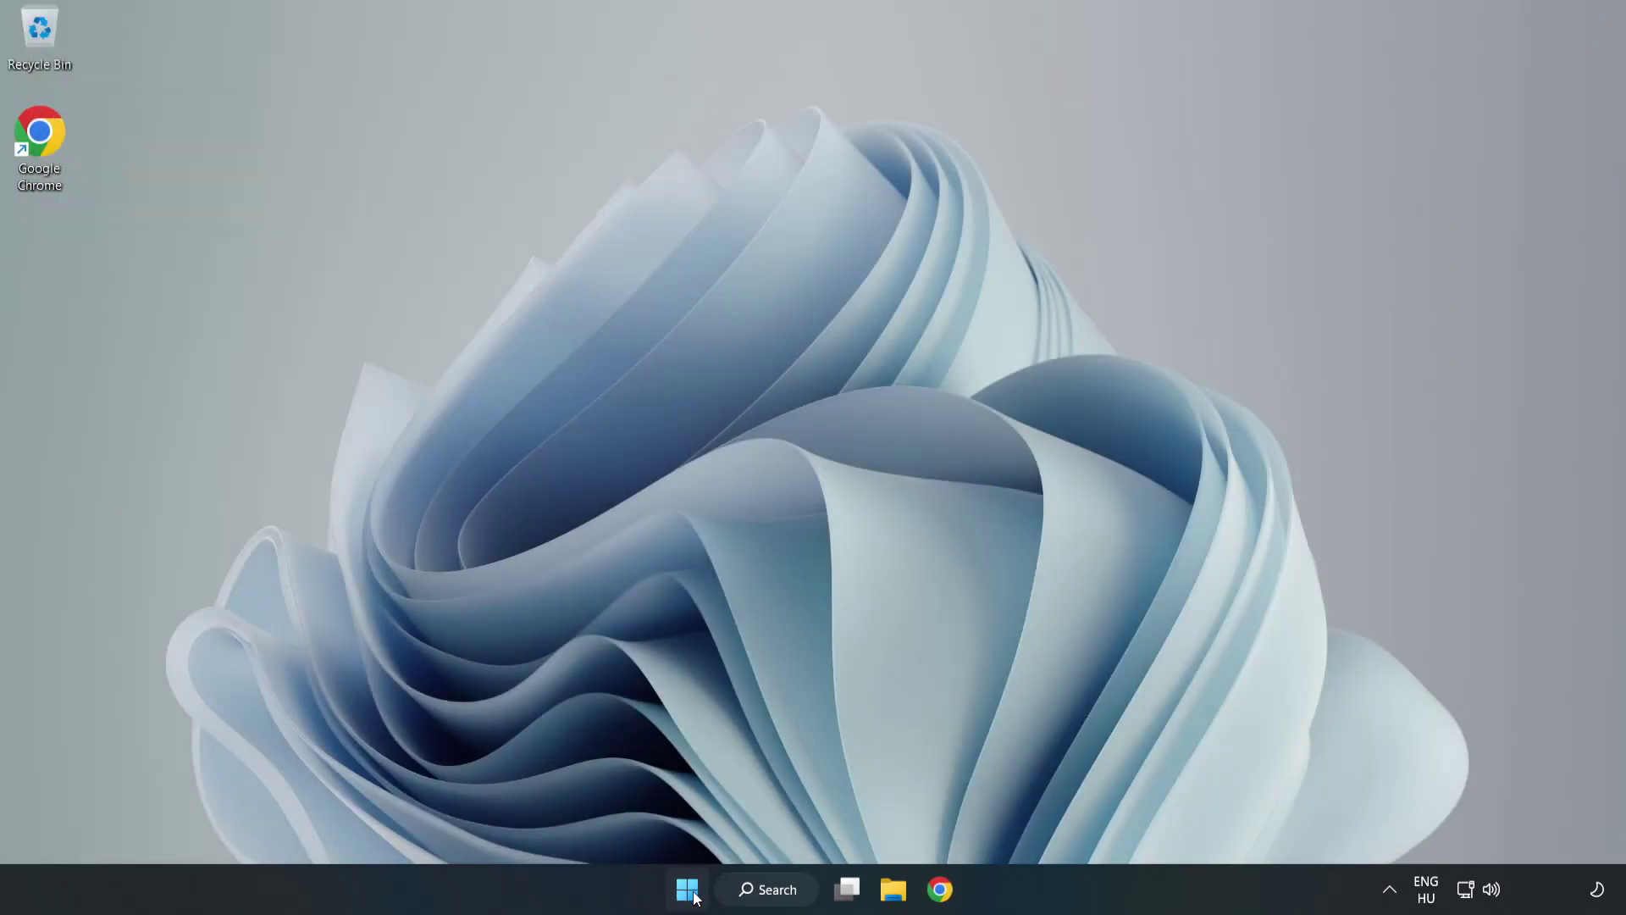
pyautogui.click(1076, 815)
pyautogui.click(796, 891)
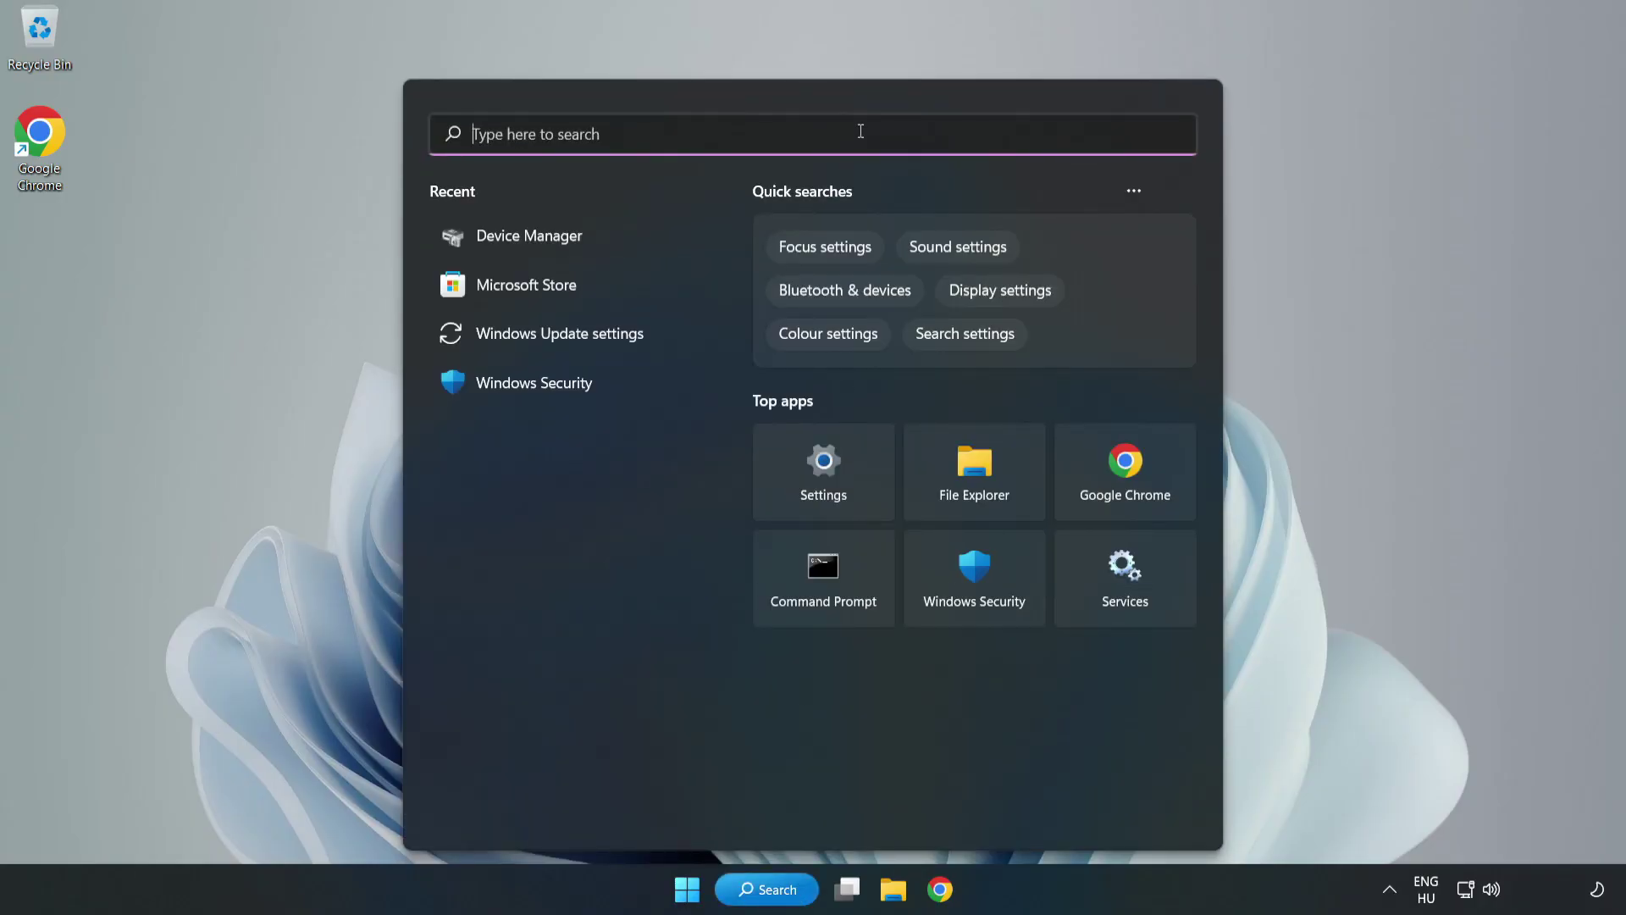
pyautogui.write('device mag')
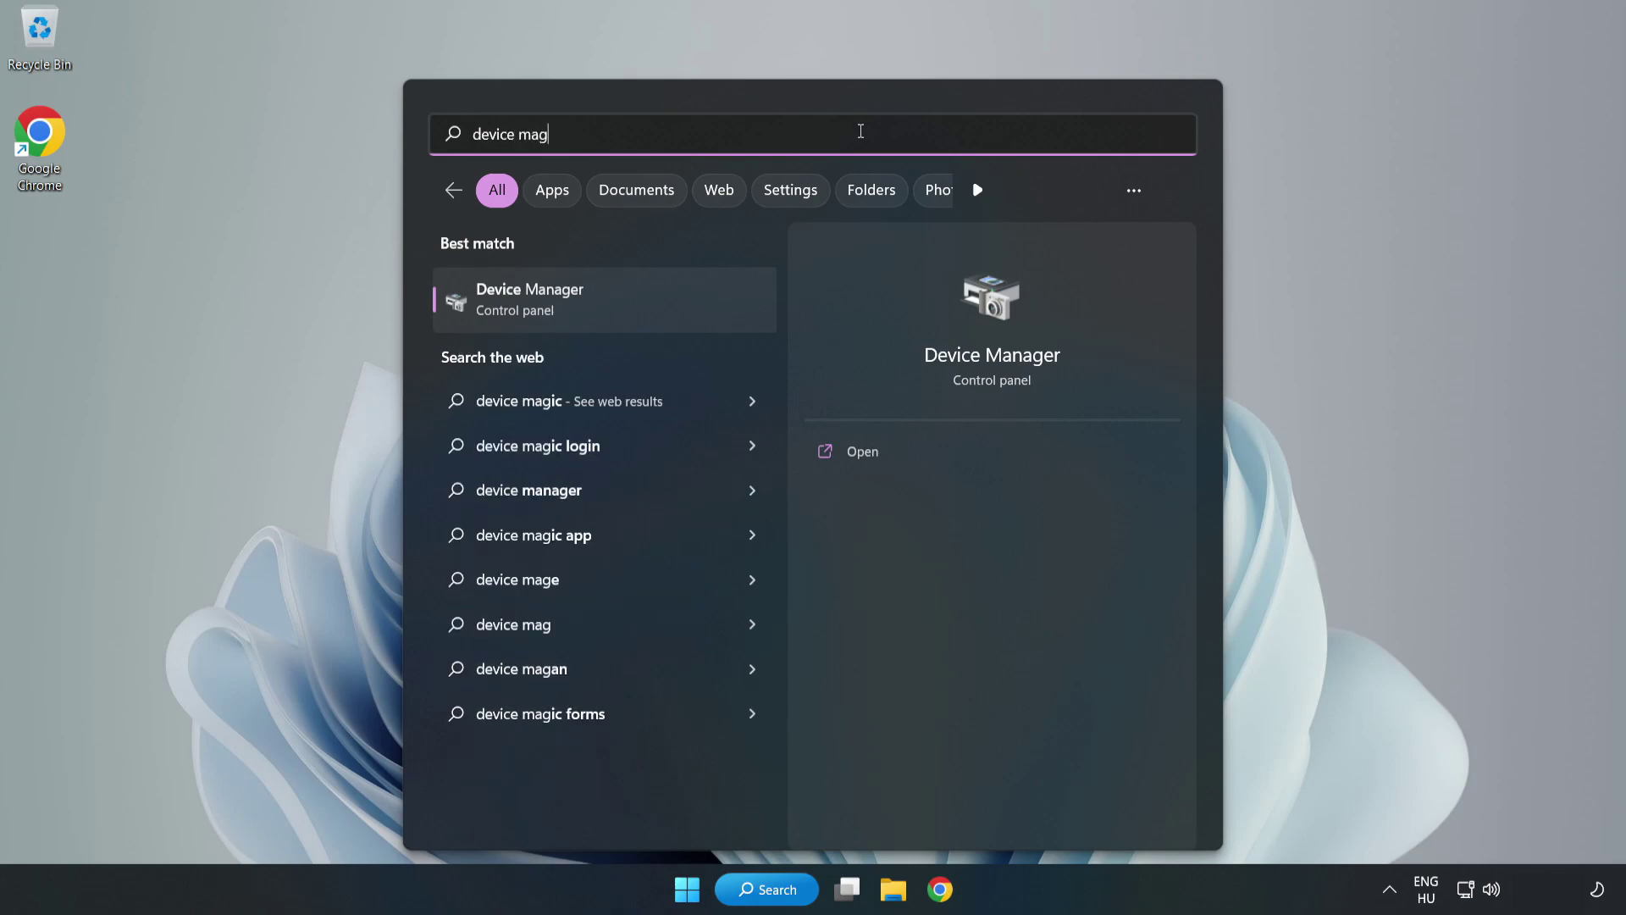
pyautogui.press('BackSpace')
pyautogui.write('nager')
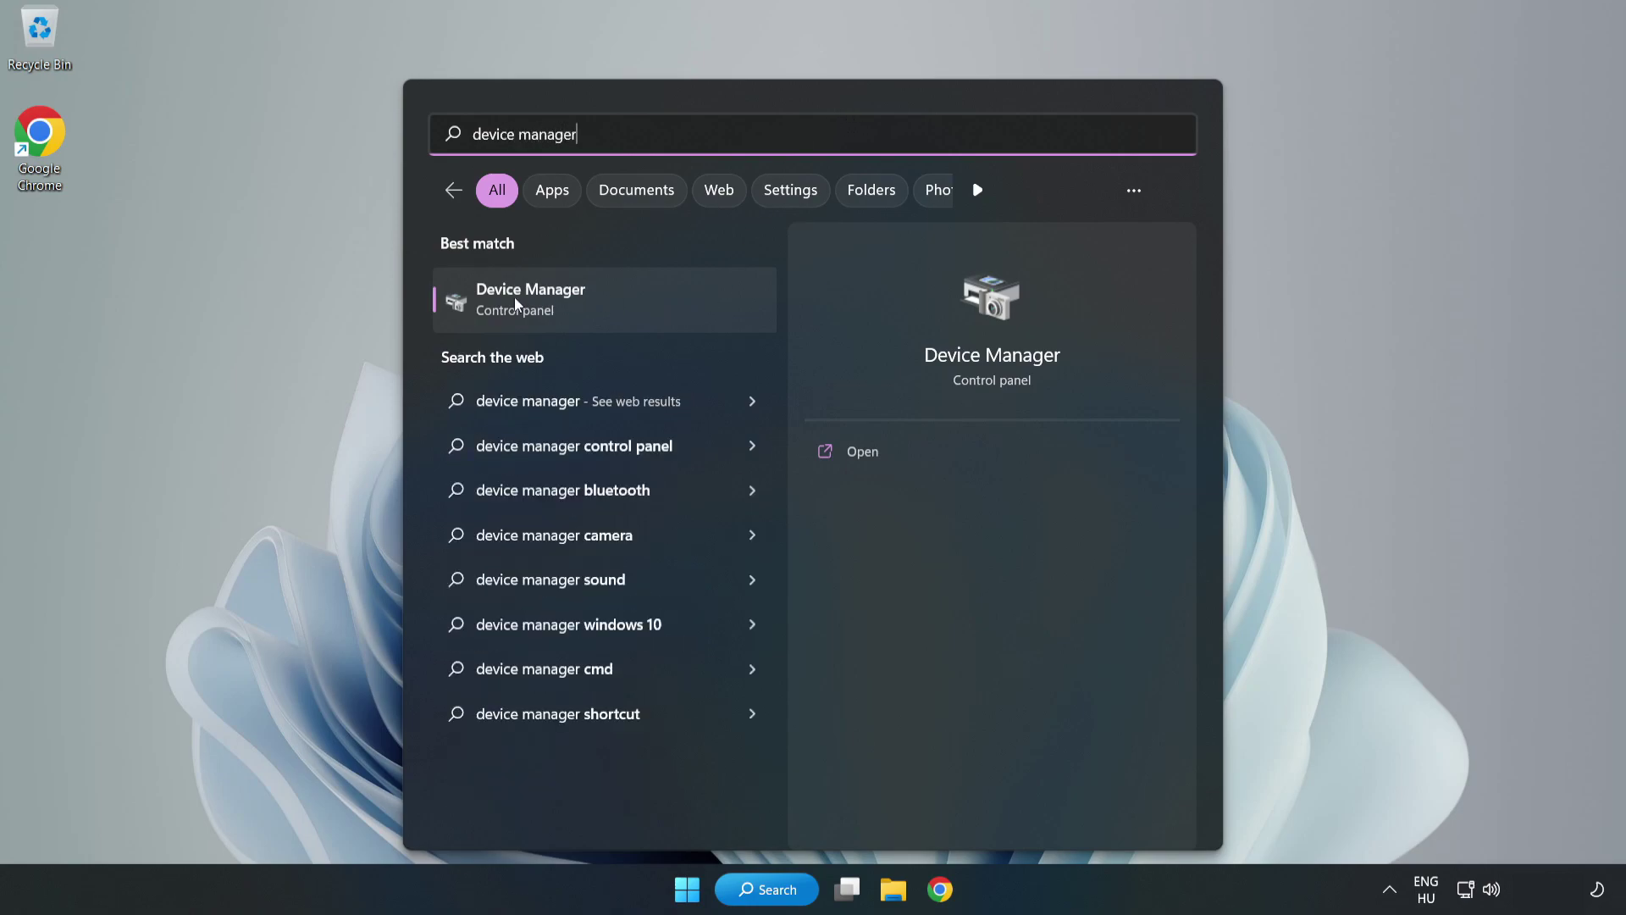
# - Launch Device Manager and right-click High Definition Audio Device under Sound, video and game controllers
pyautogui.click(630, 305)
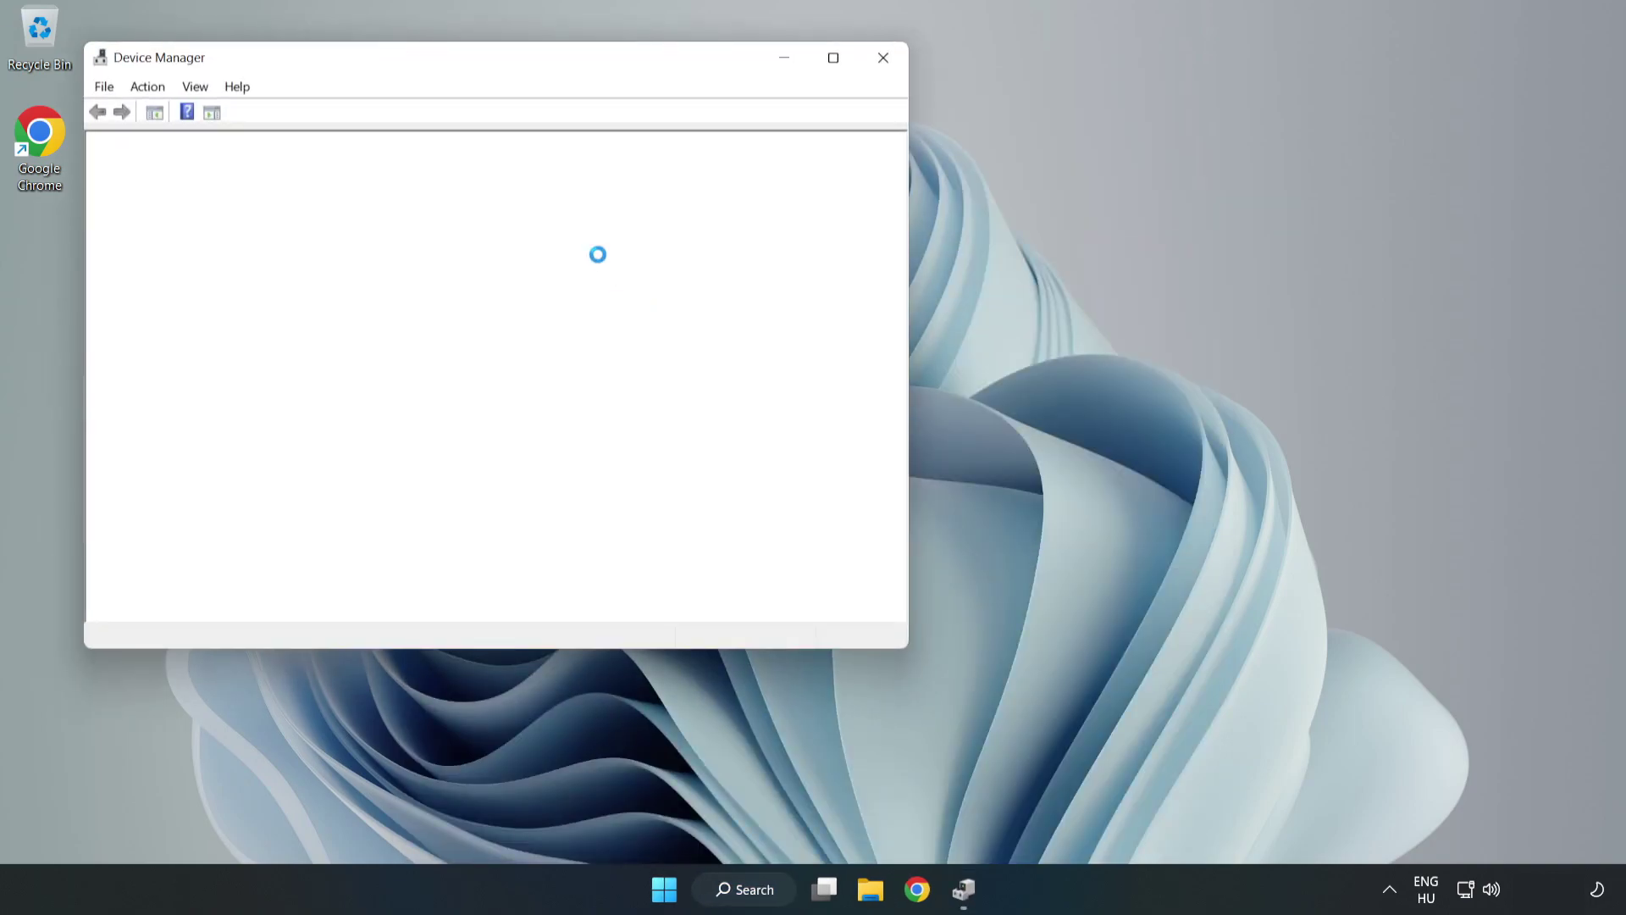
pyautogui.moveTo(449, 60); pyautogui.dragTo(746, 127)
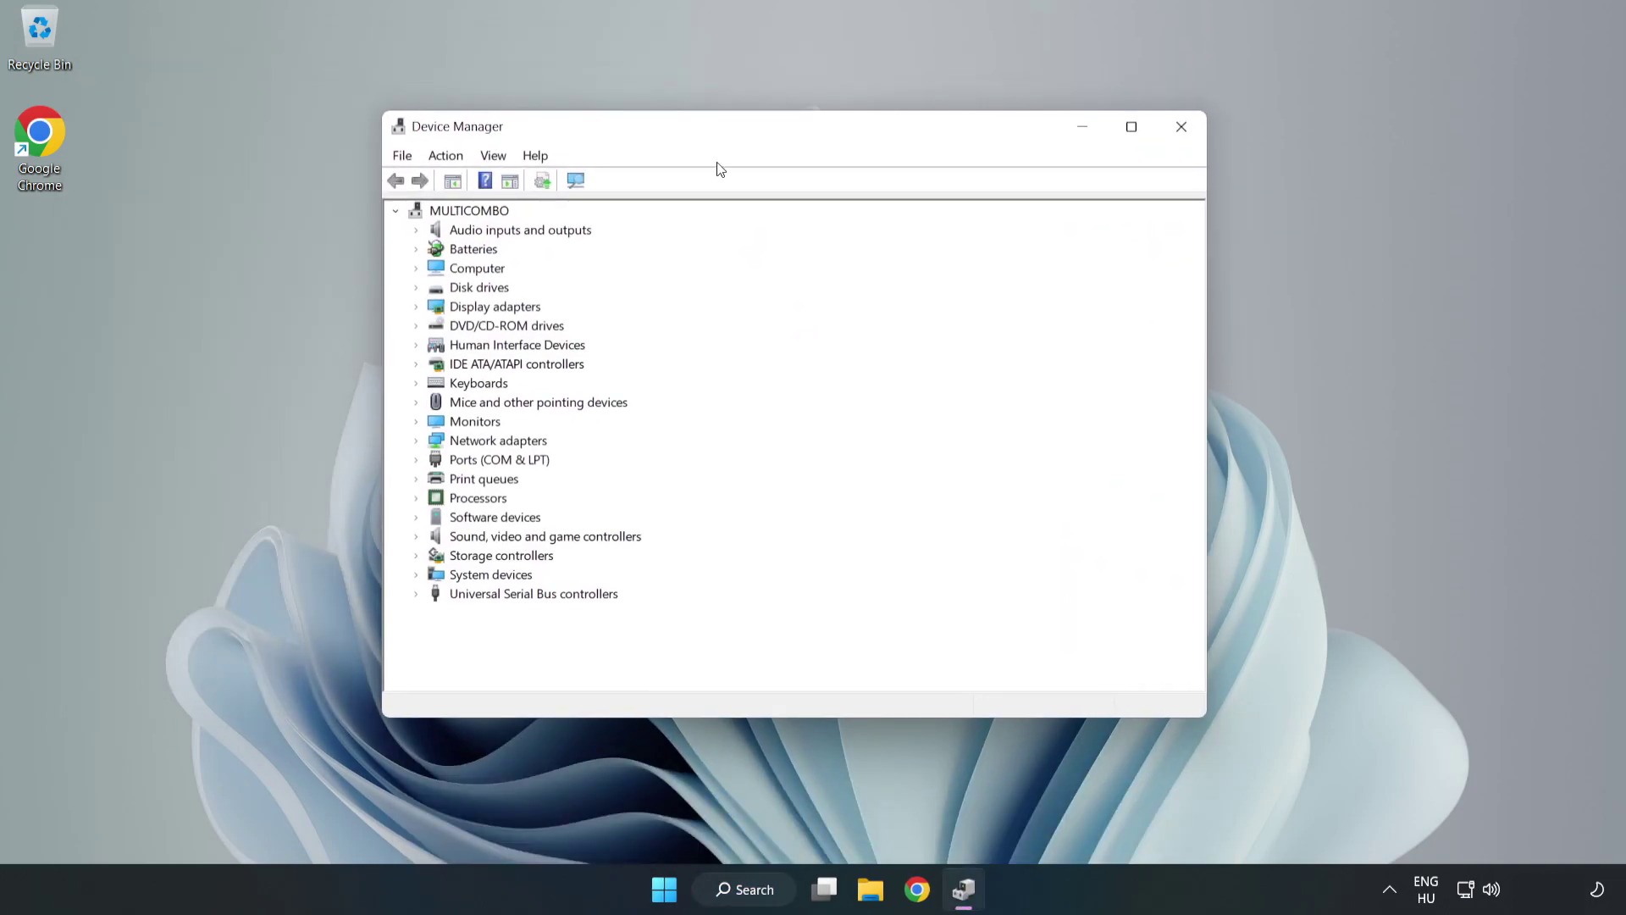
pyautogui.click(460, 540)
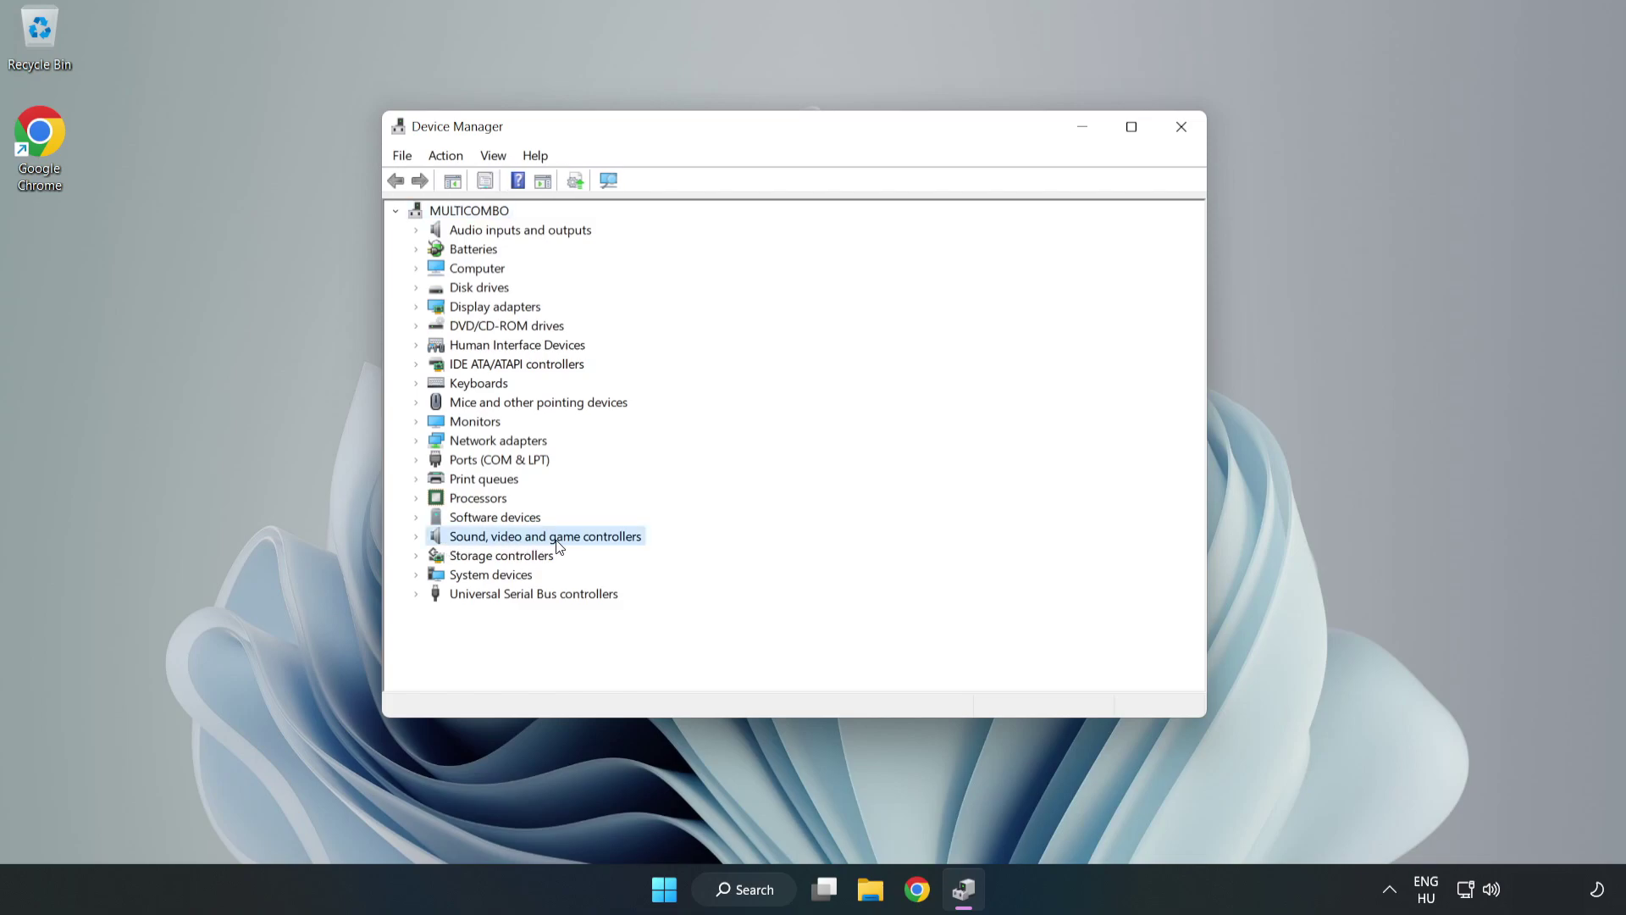
pyautogui.click(416, 537)
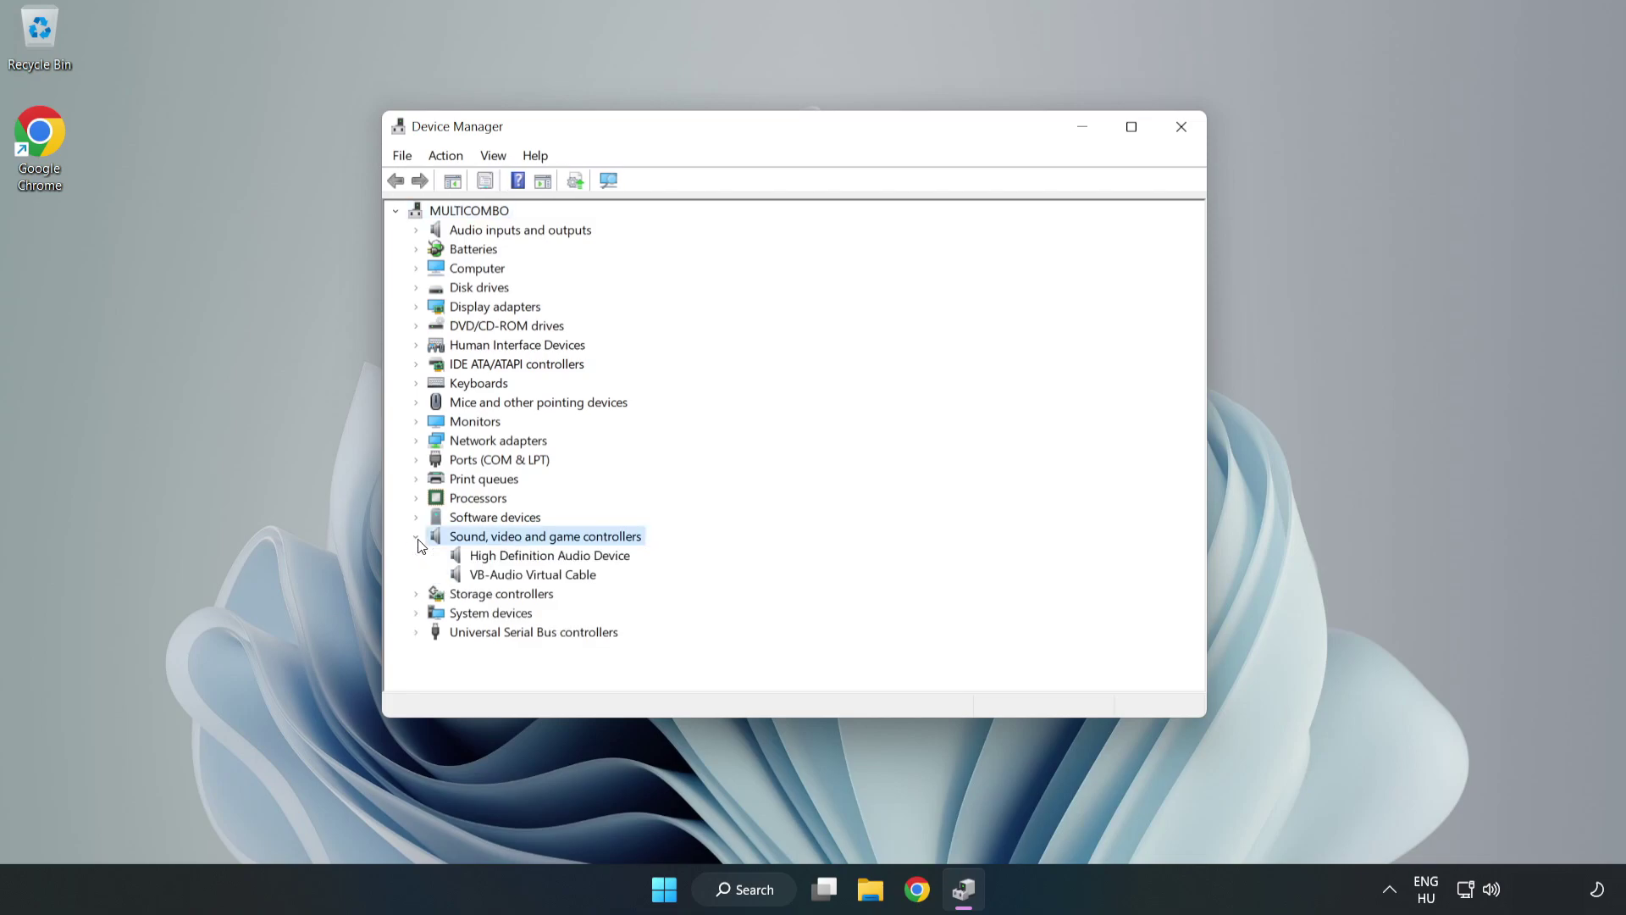
pyautogui.click(498, 556)
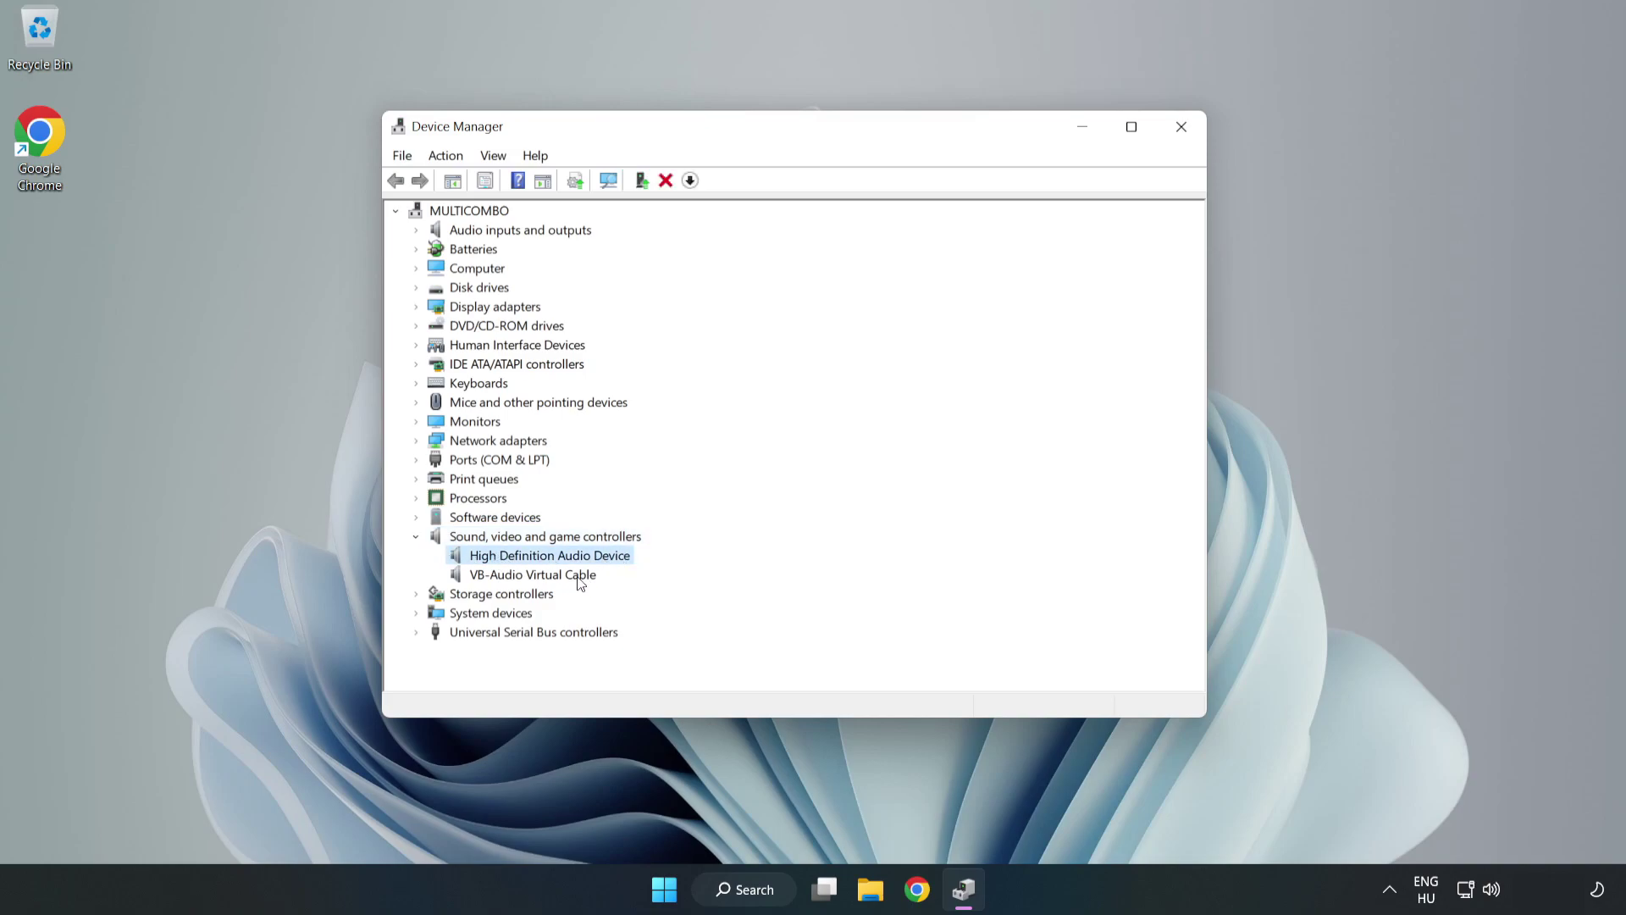
pyautogui.rightClick(601, 557)
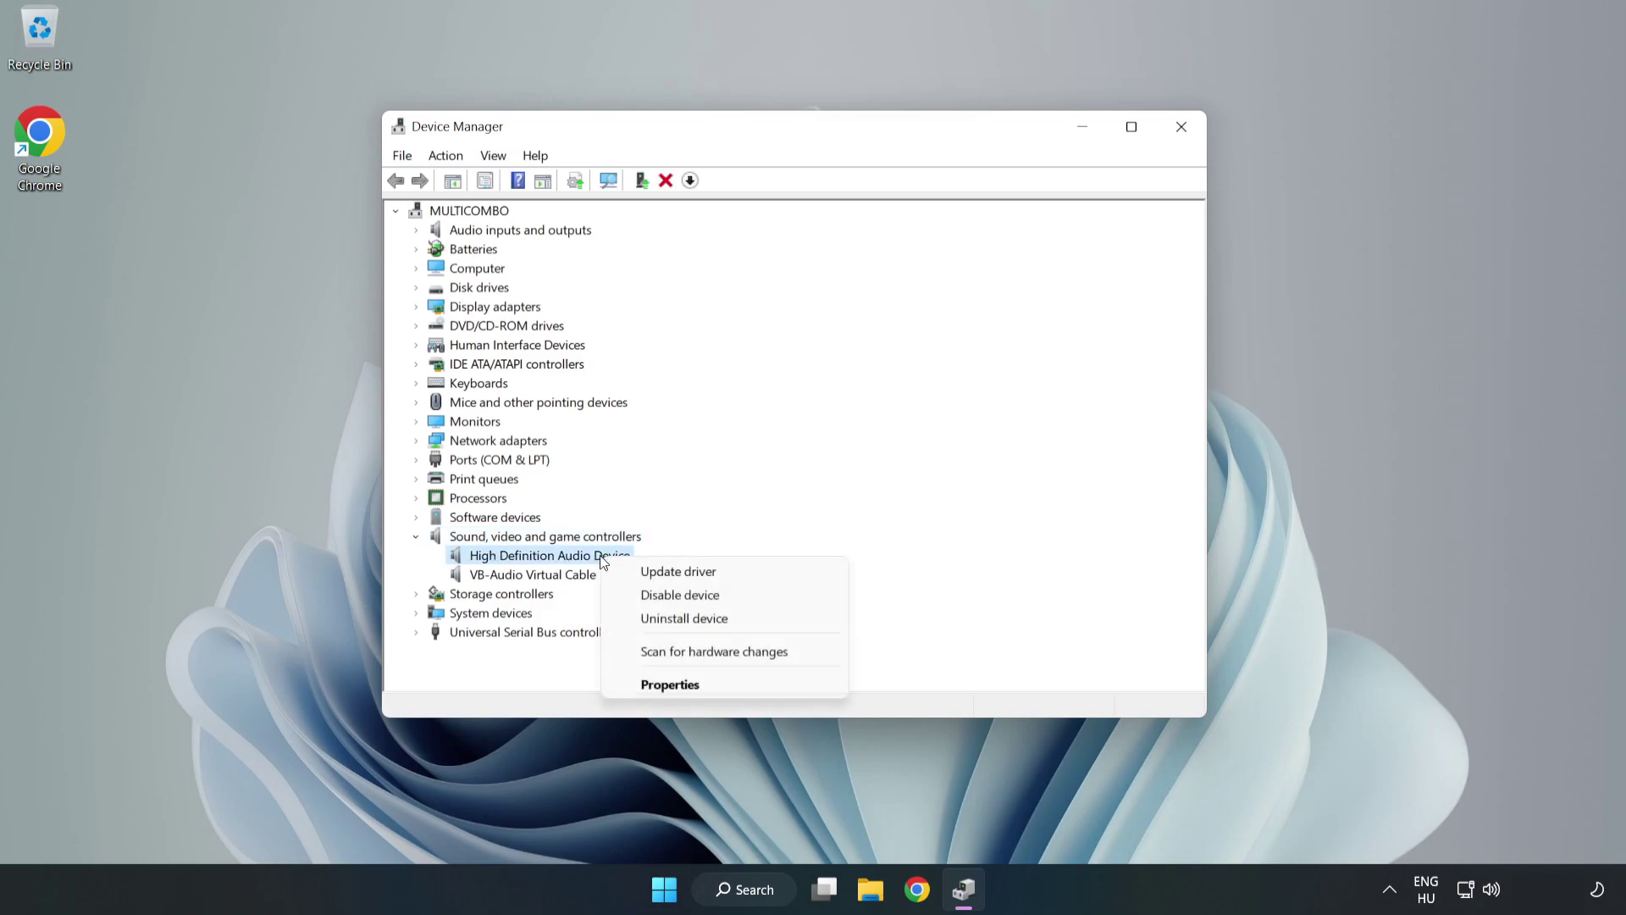
# - Reinstall the High Definition Audio Device driver from the compatible drivers list on this computer
pyautogui.click(738, 573)
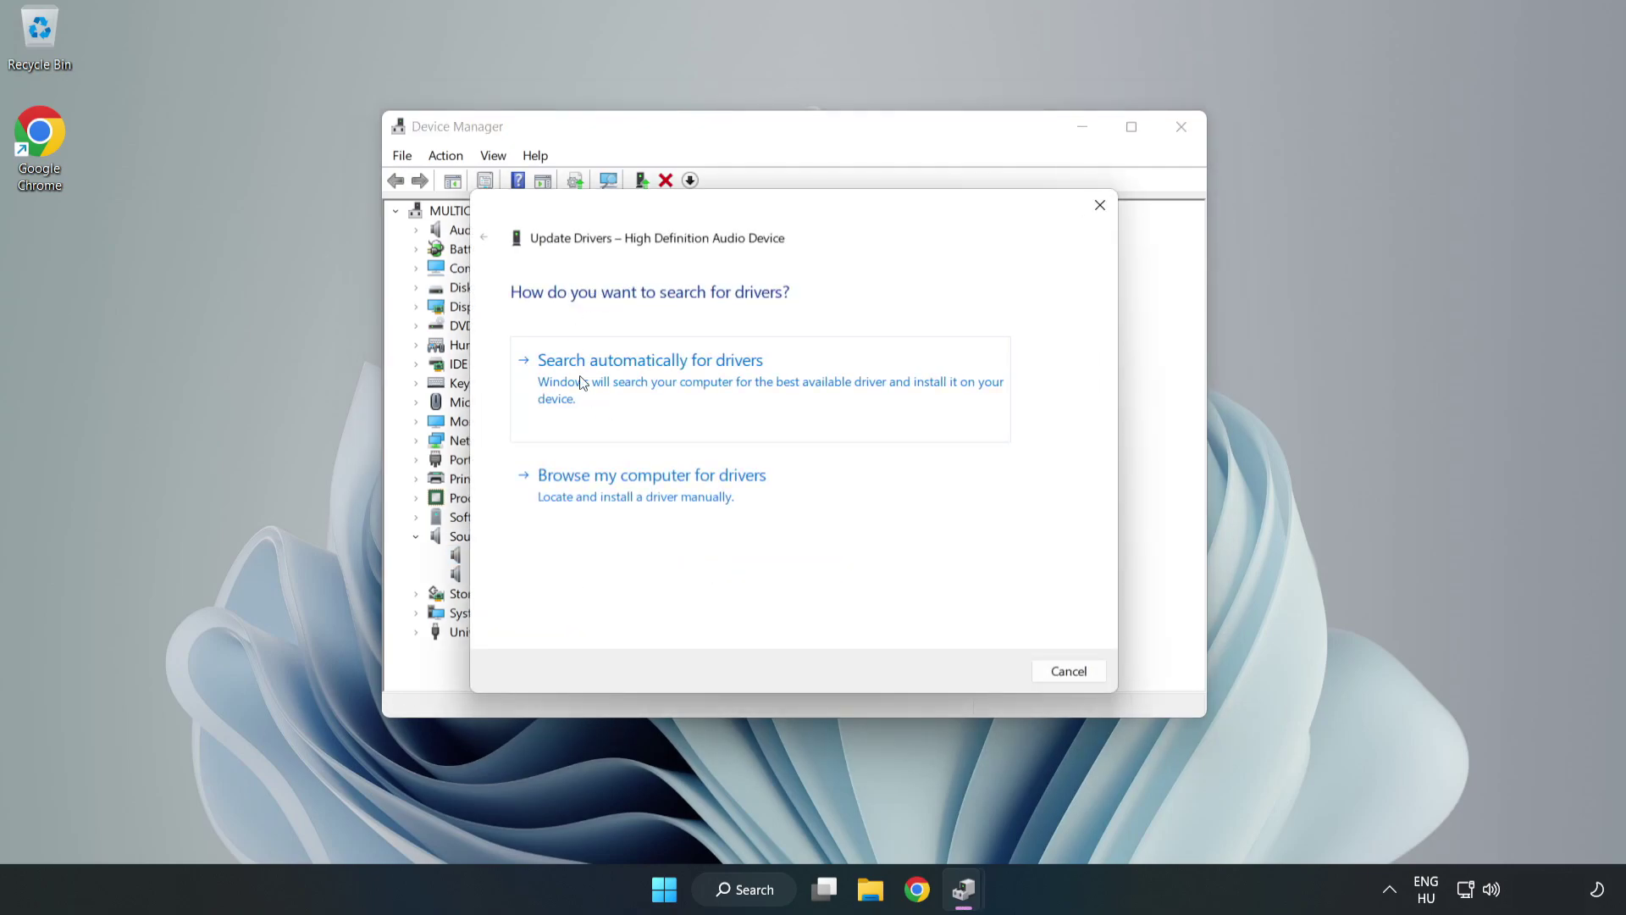
pyautogui.click(710, 498)
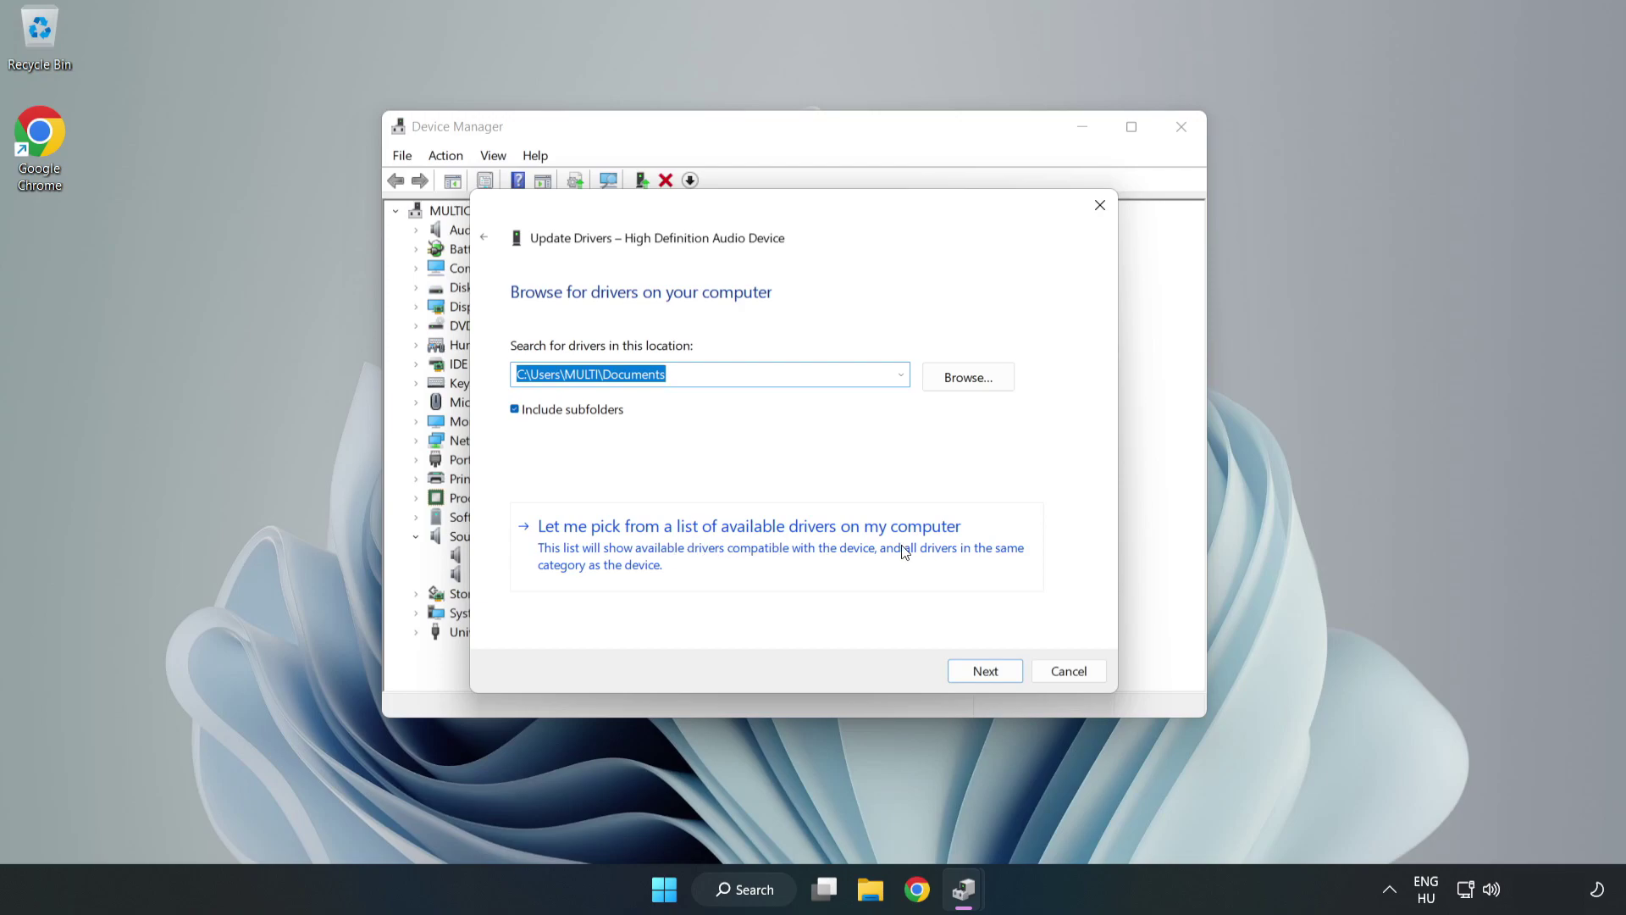
pyautogui.click(845, 555)
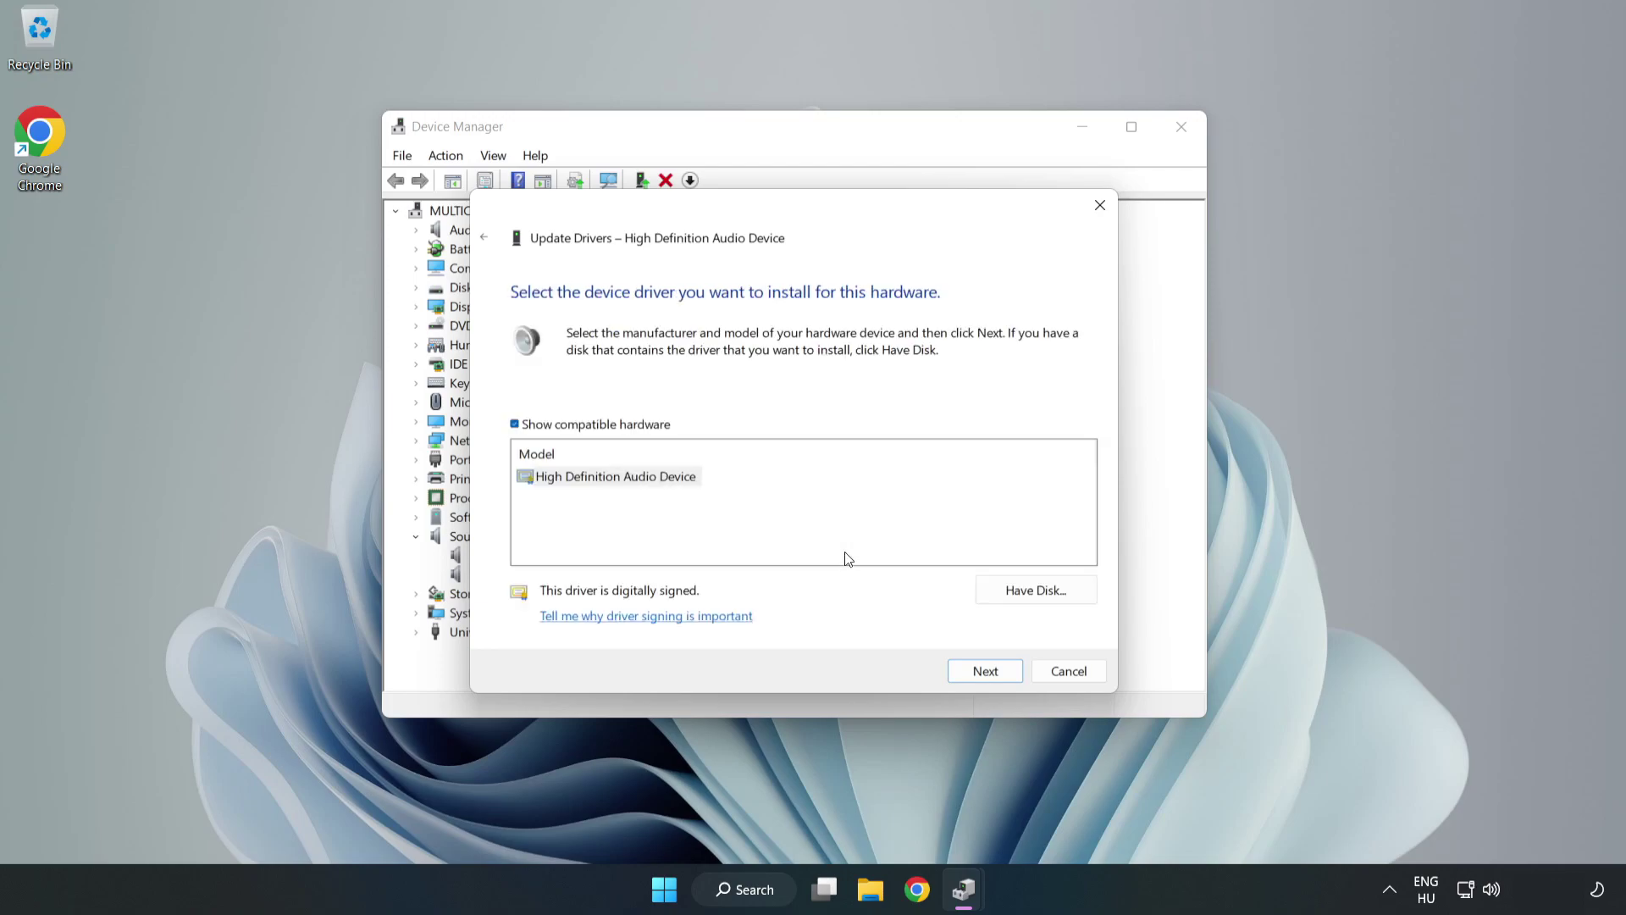
pyautogui.click(543, 482)
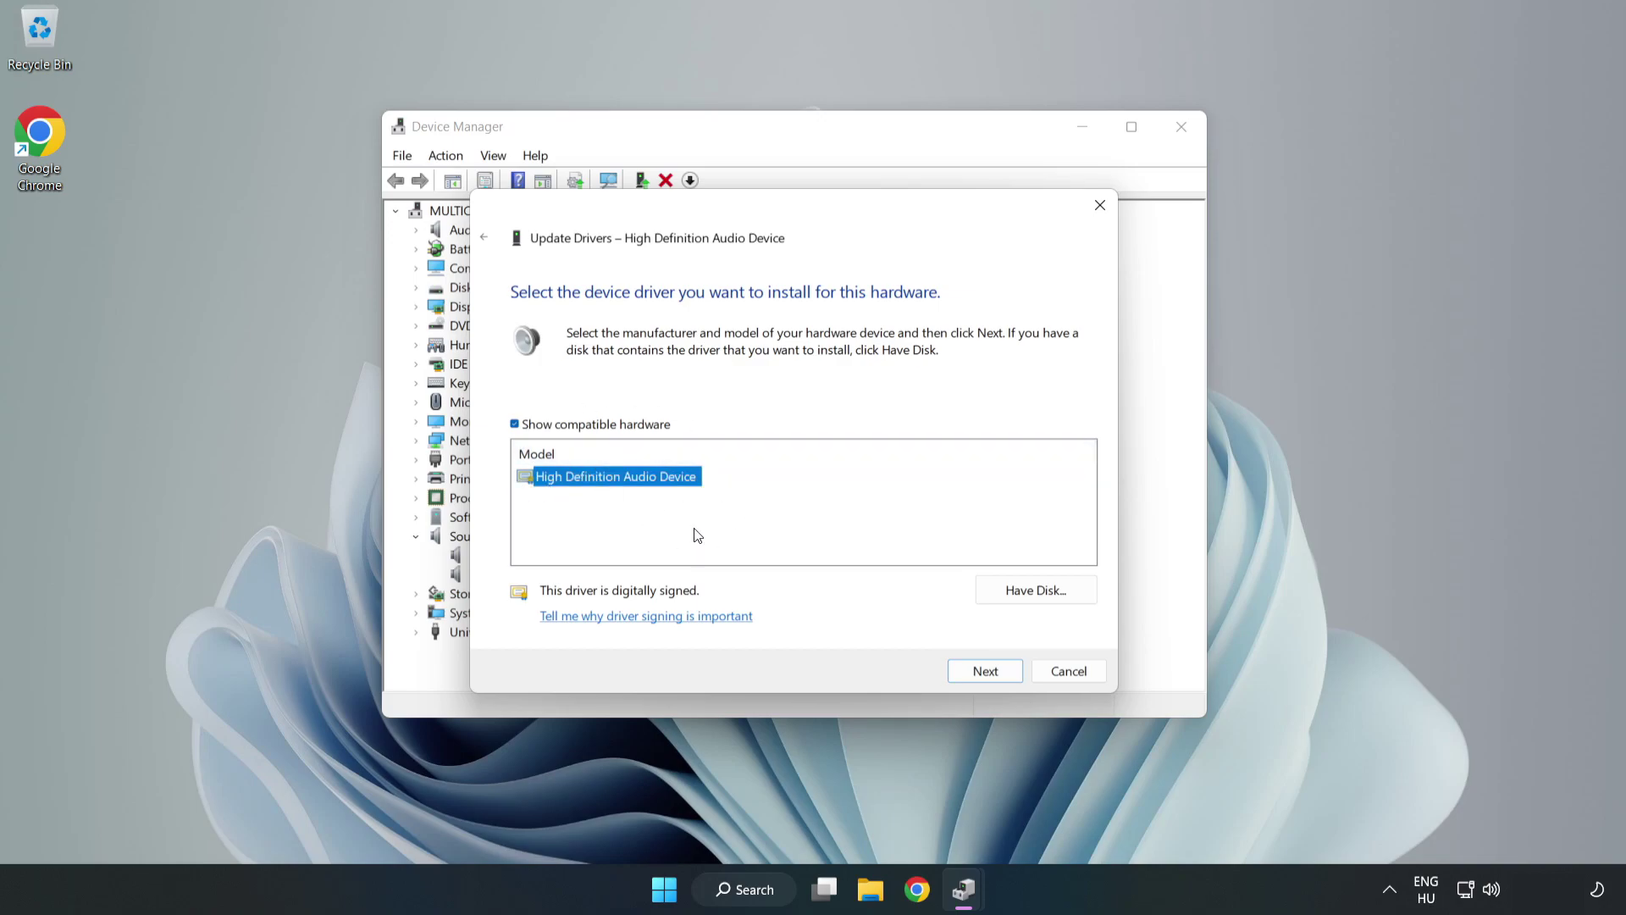
pyautogui.click(985, 673)
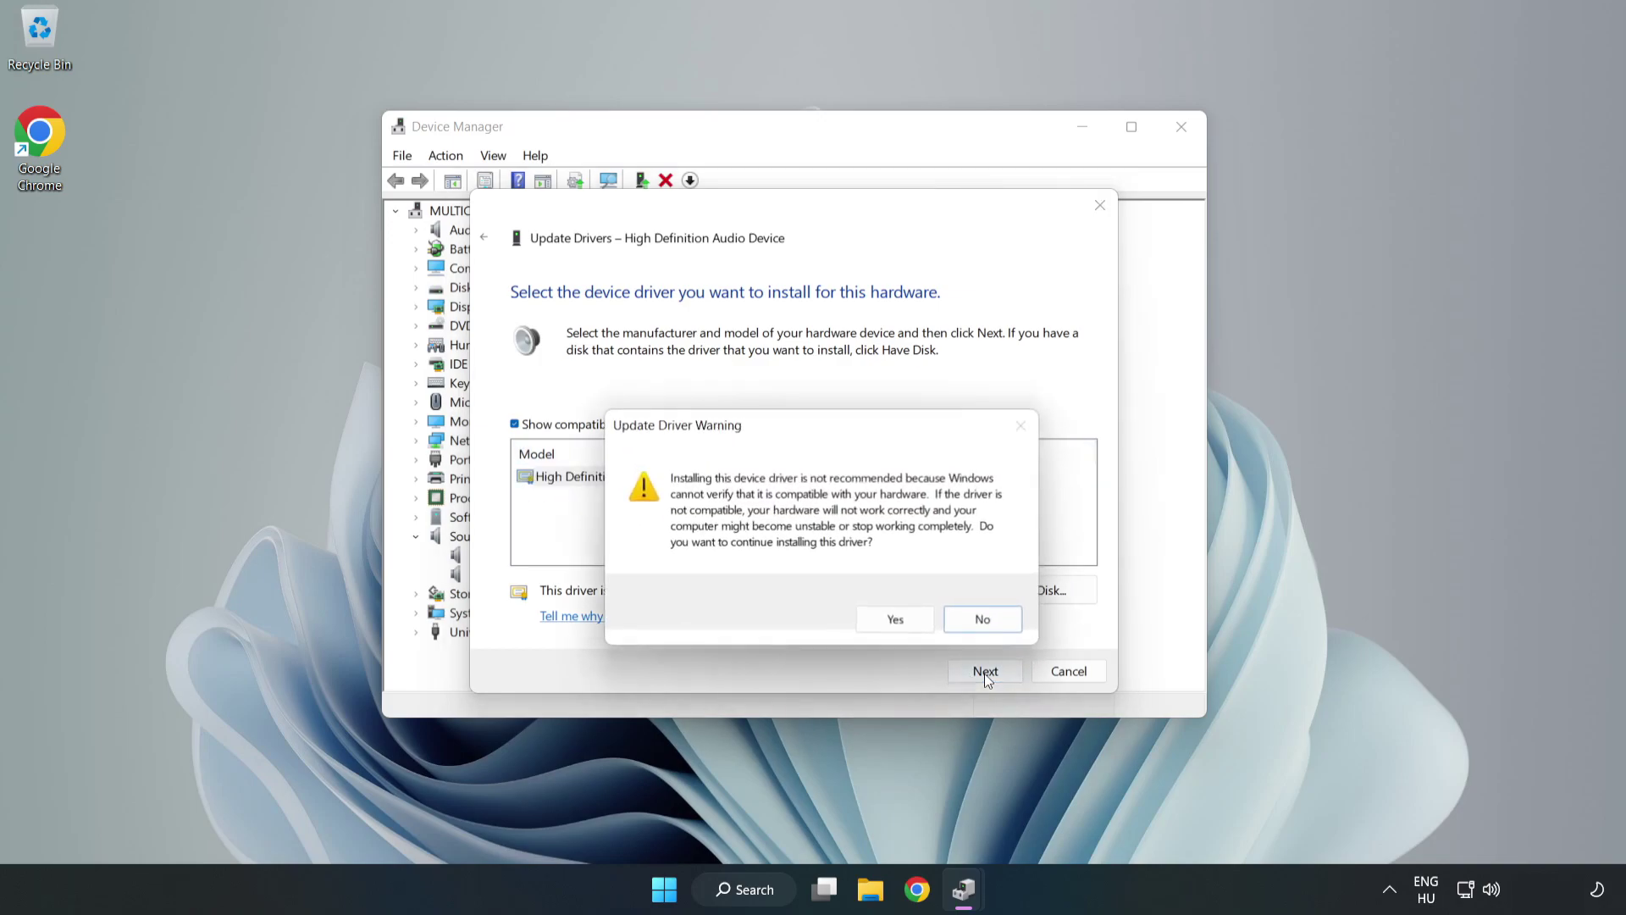
pyautogui.click(901, 625)
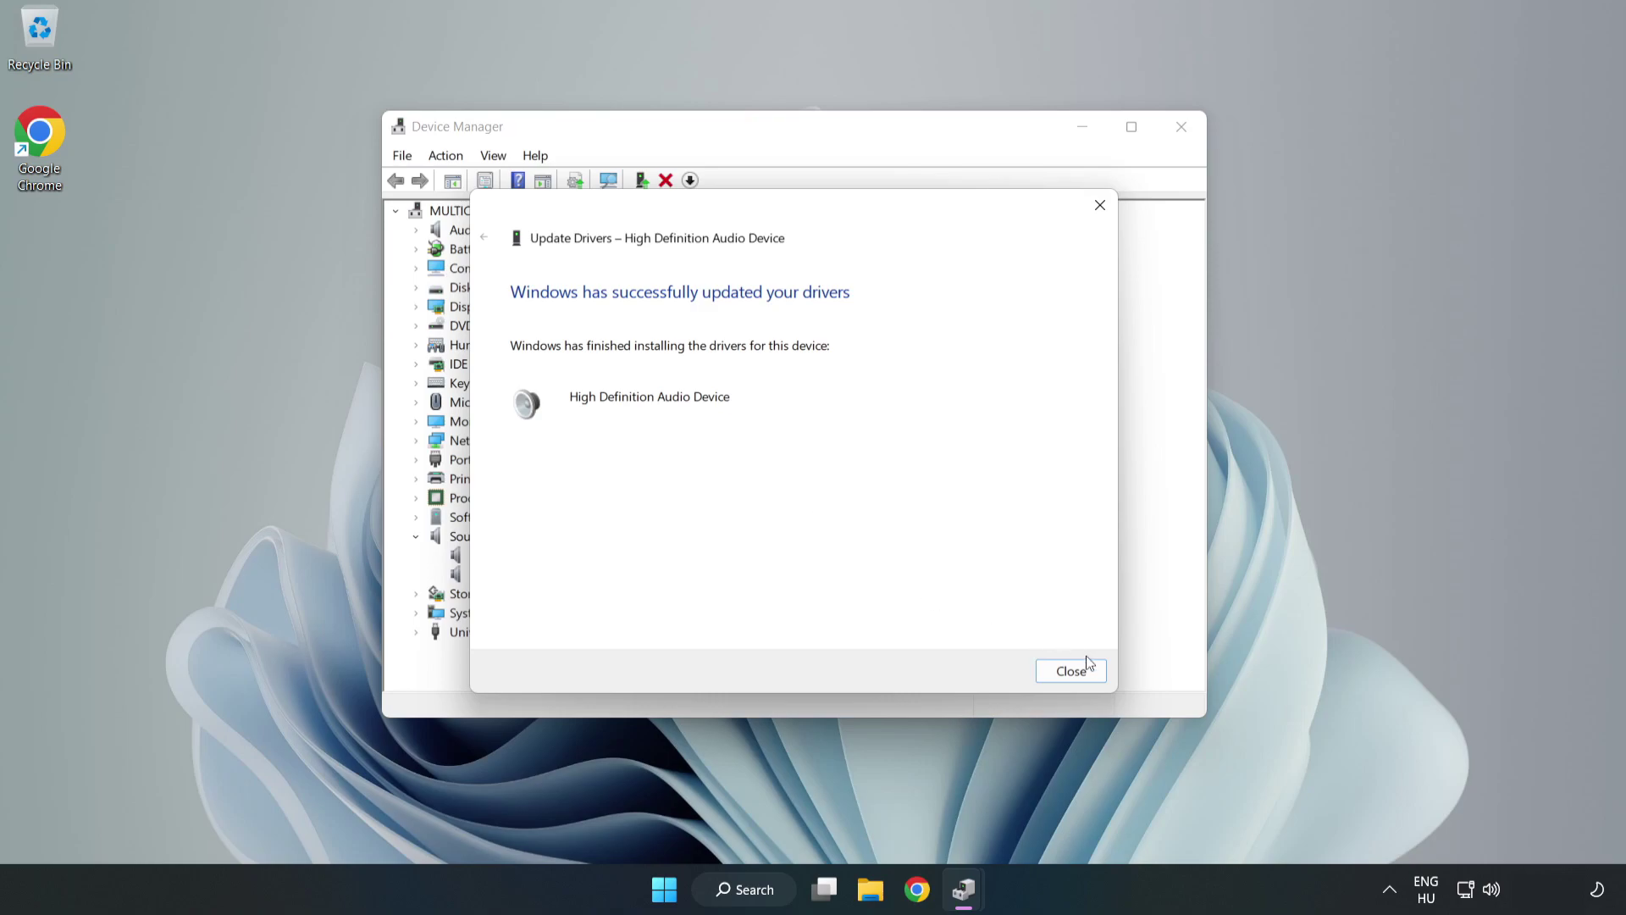
pyautogui.click(1071, 672)
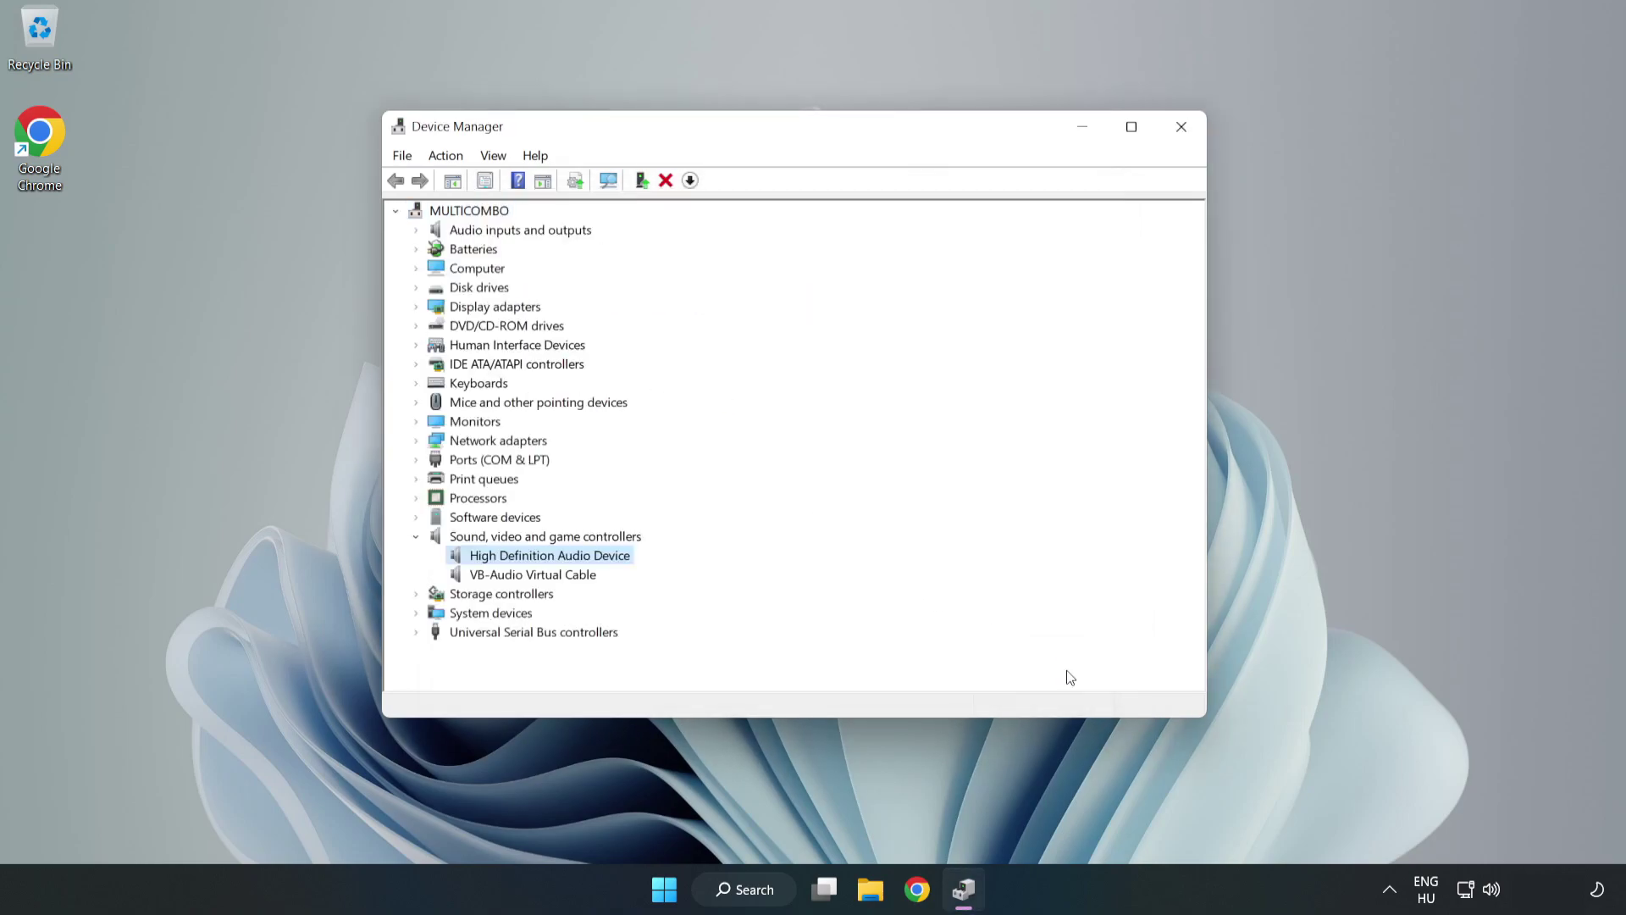
# - Close Device Manager and glance at the Start menu power options, leaving the desktop clear
pyautogui.click(1178, 130)
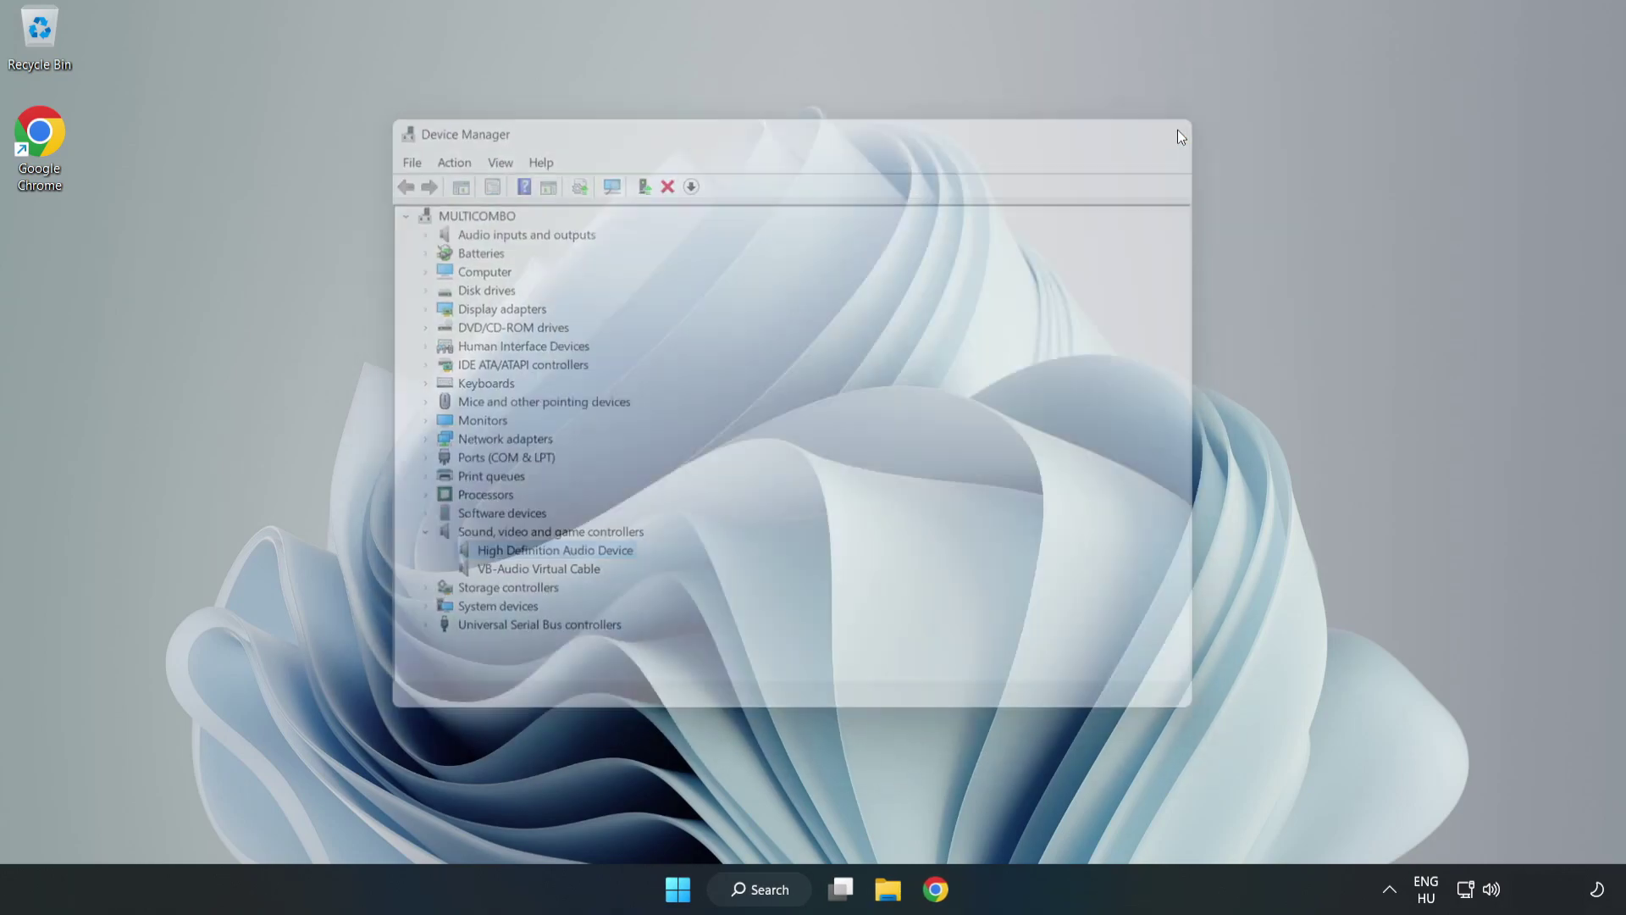
pyautogui.click(687, 888)
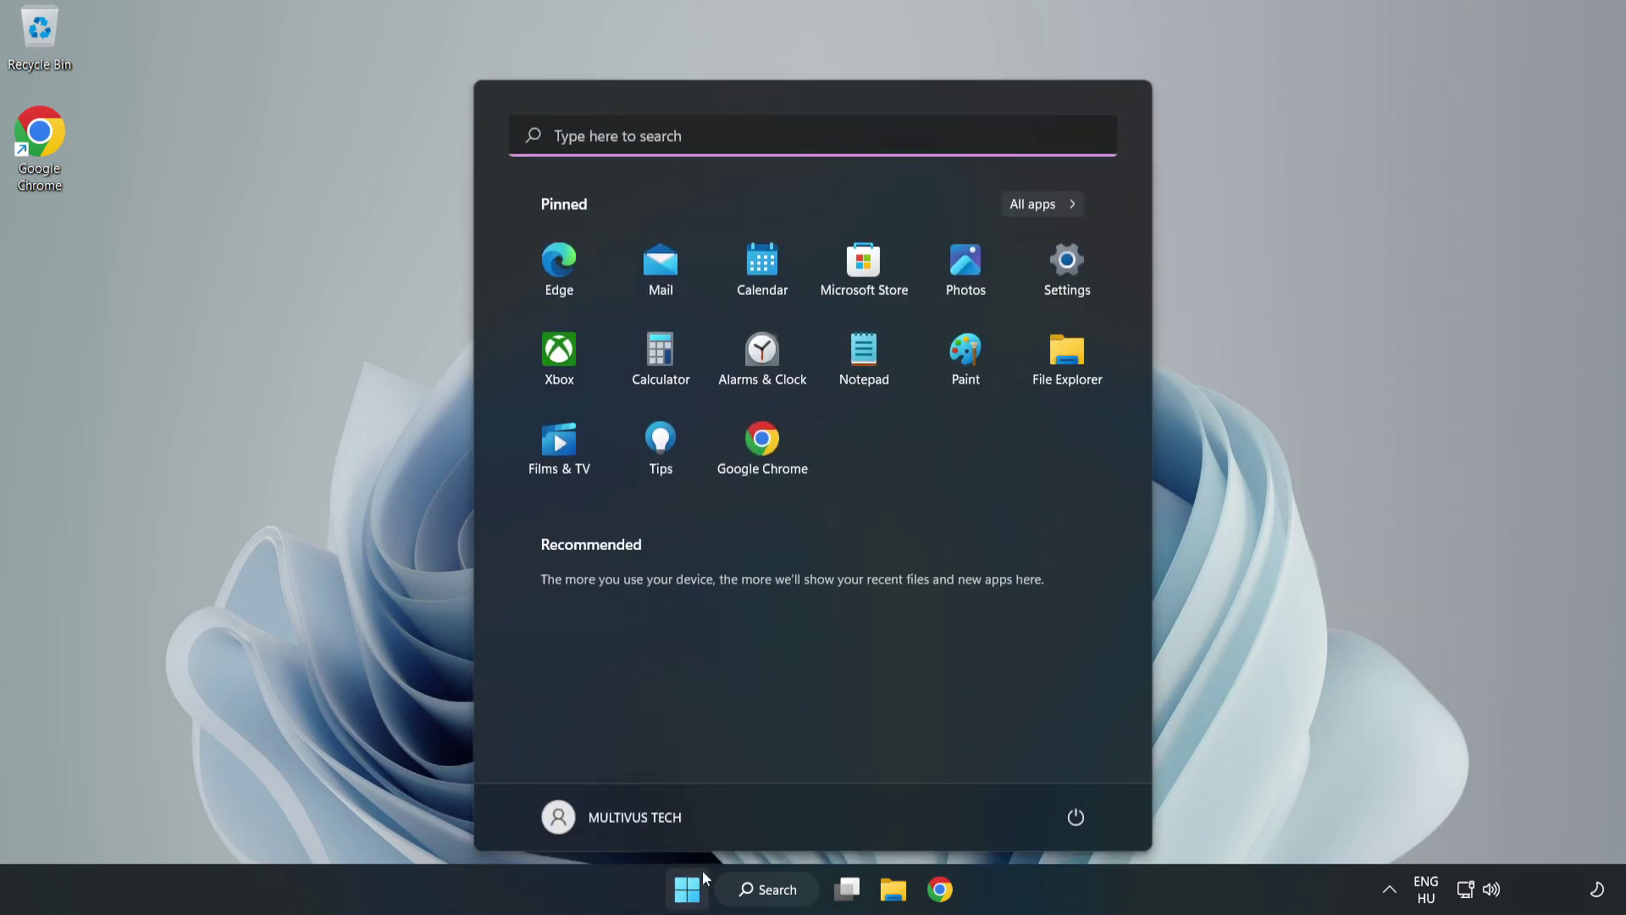
pyautogui.click(1074, 814)
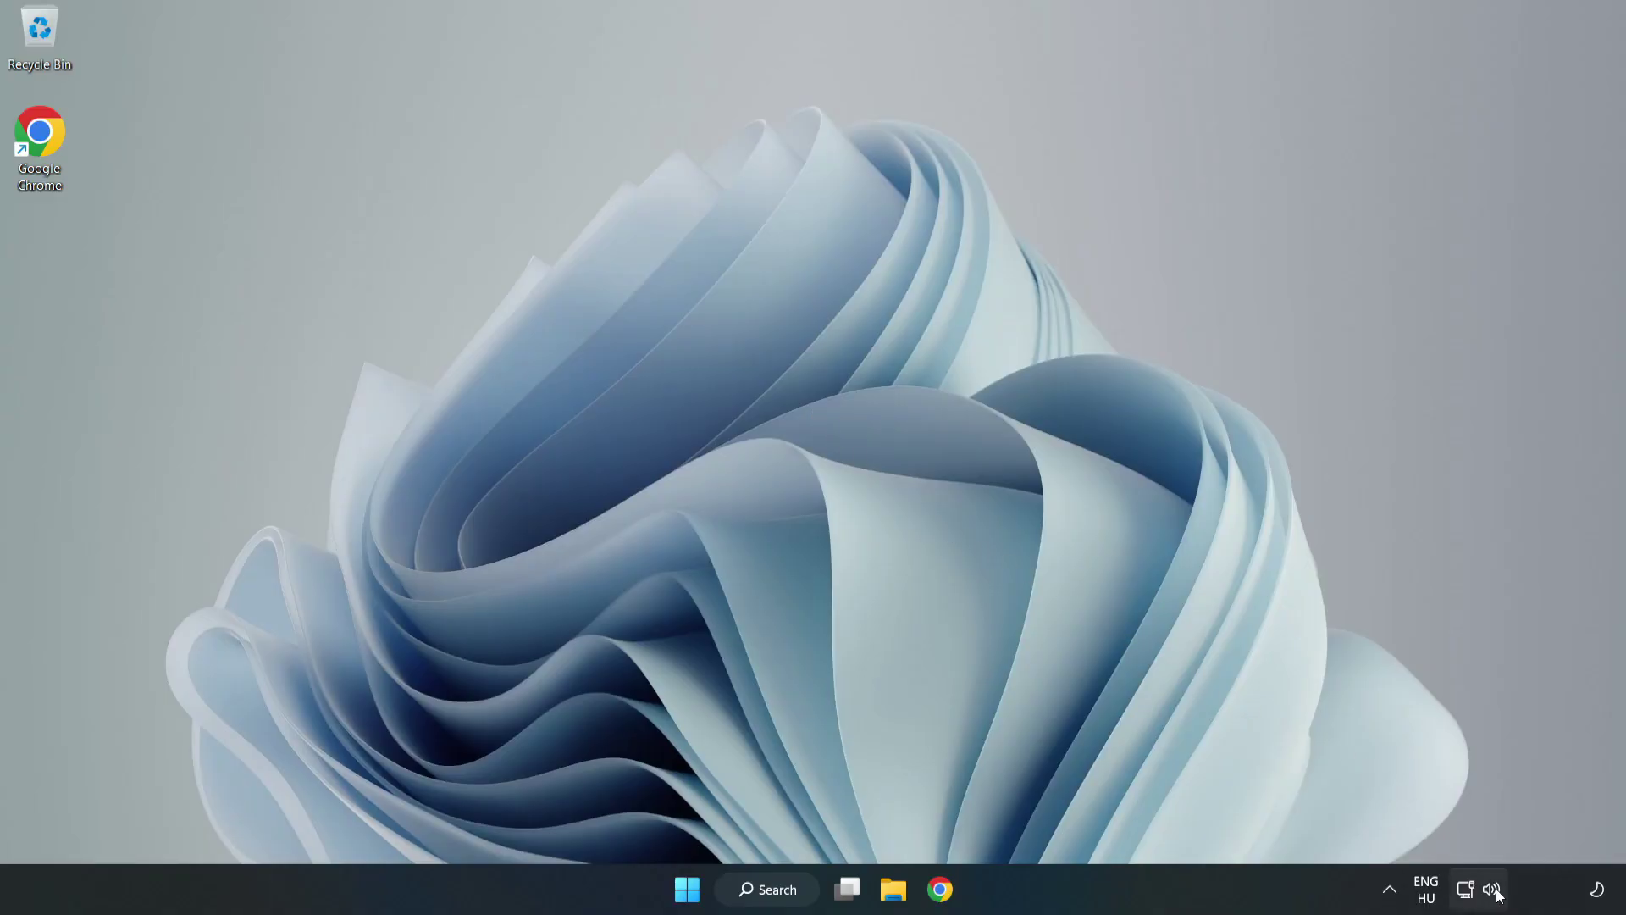
# - Launch Troubleshoot sound problems from the taskbar volume icon's right-click menu
pyautogui.rightClick(1497, 892)
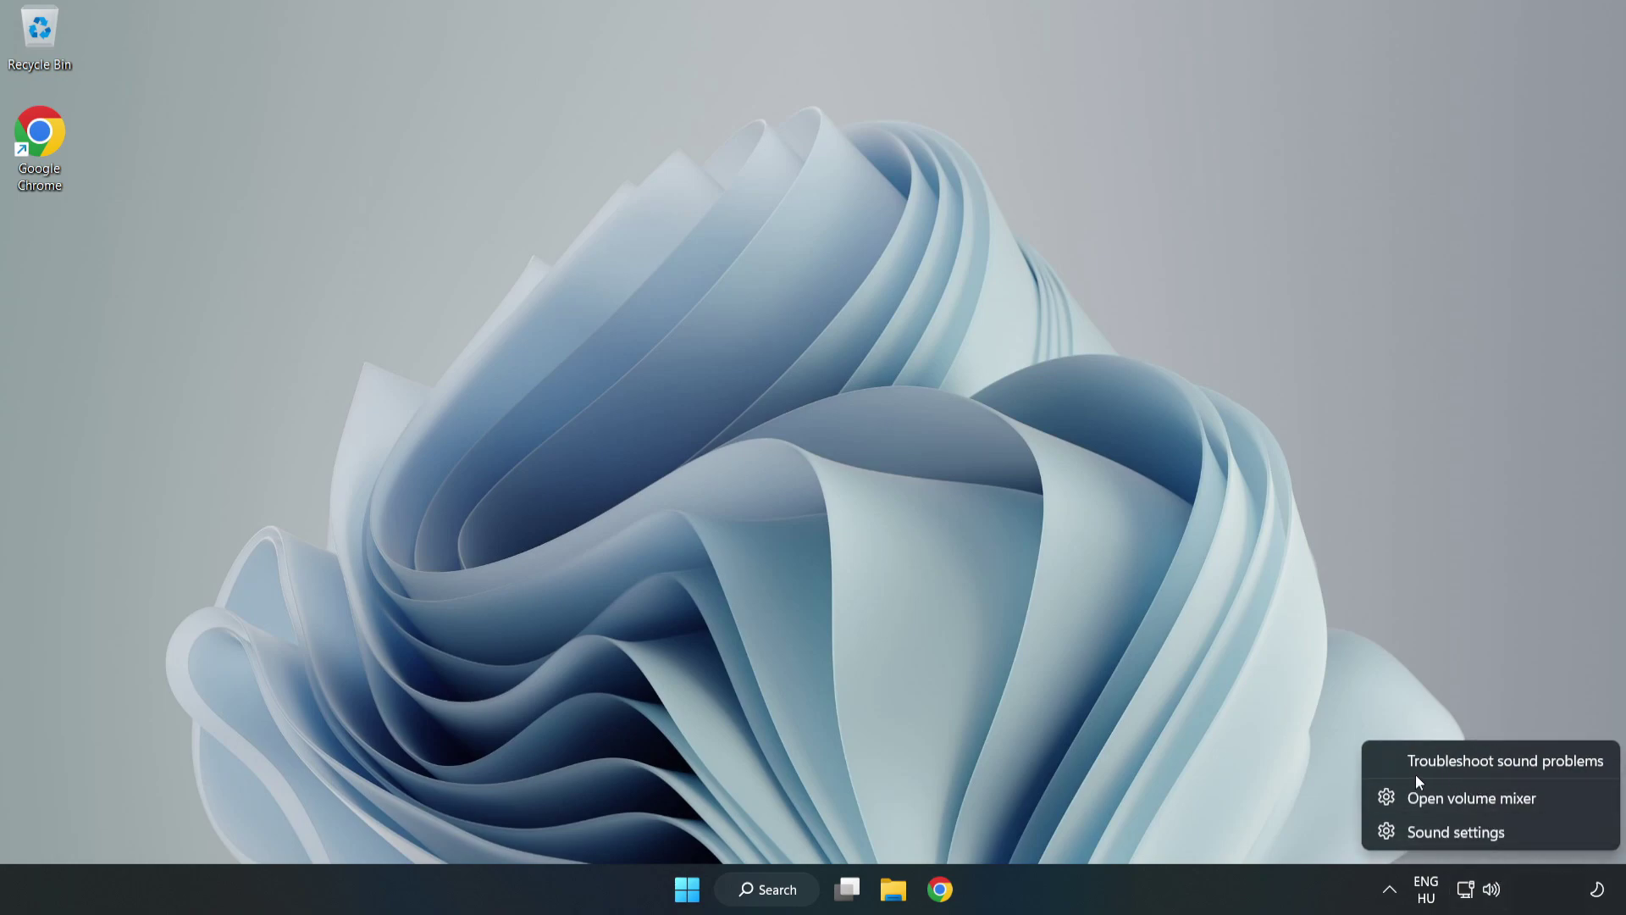
pyautogui.click(1469, 761)
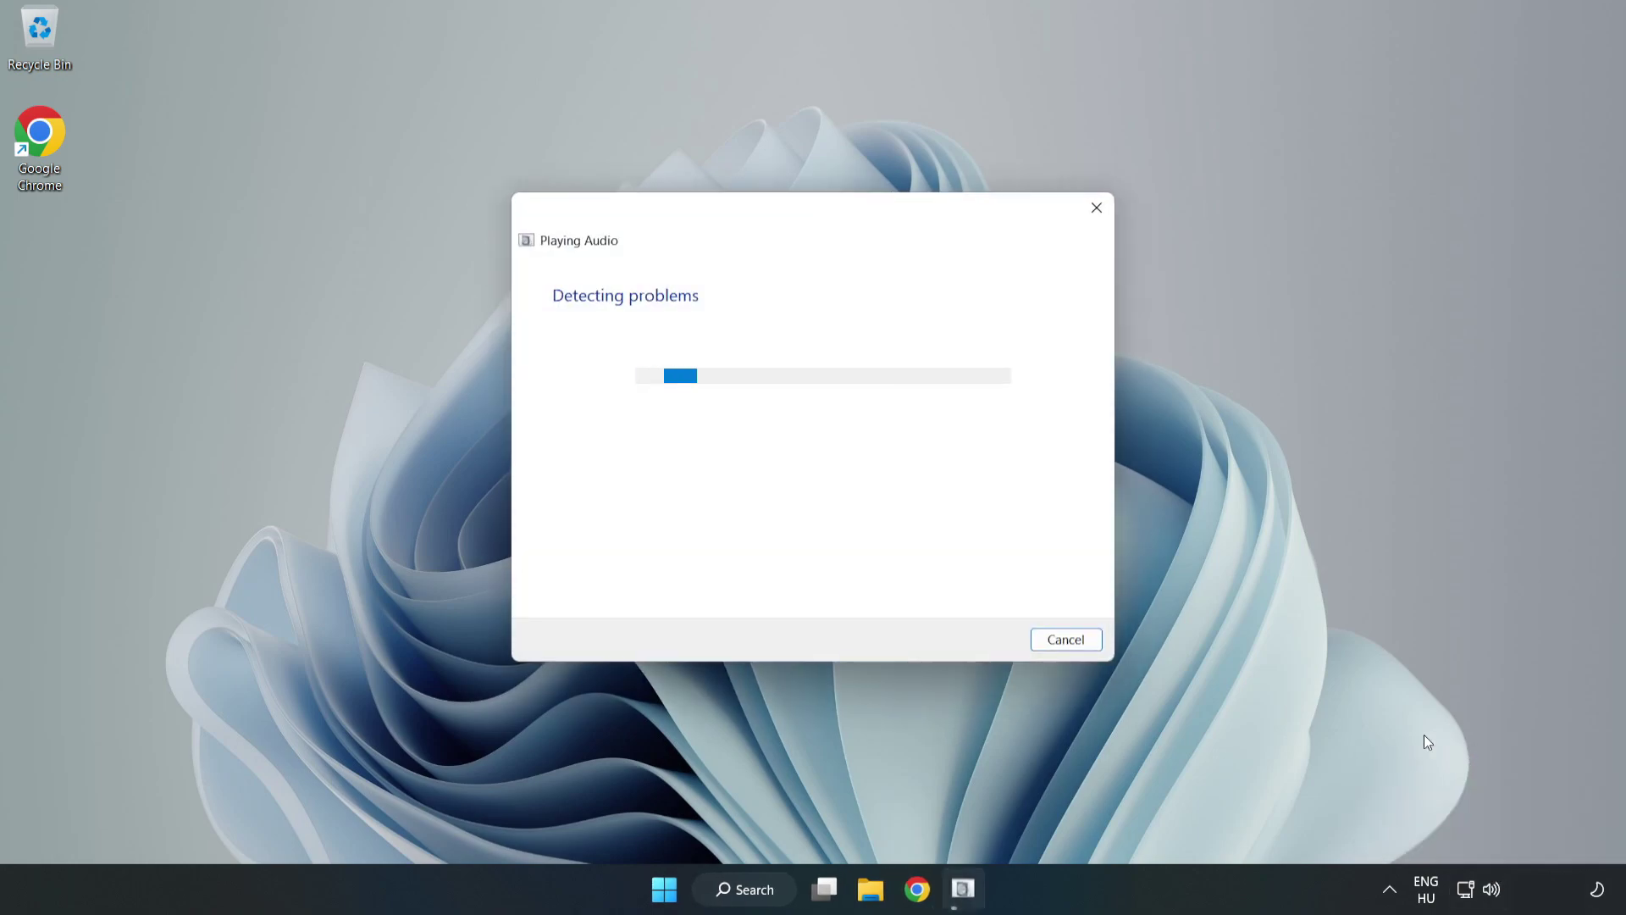